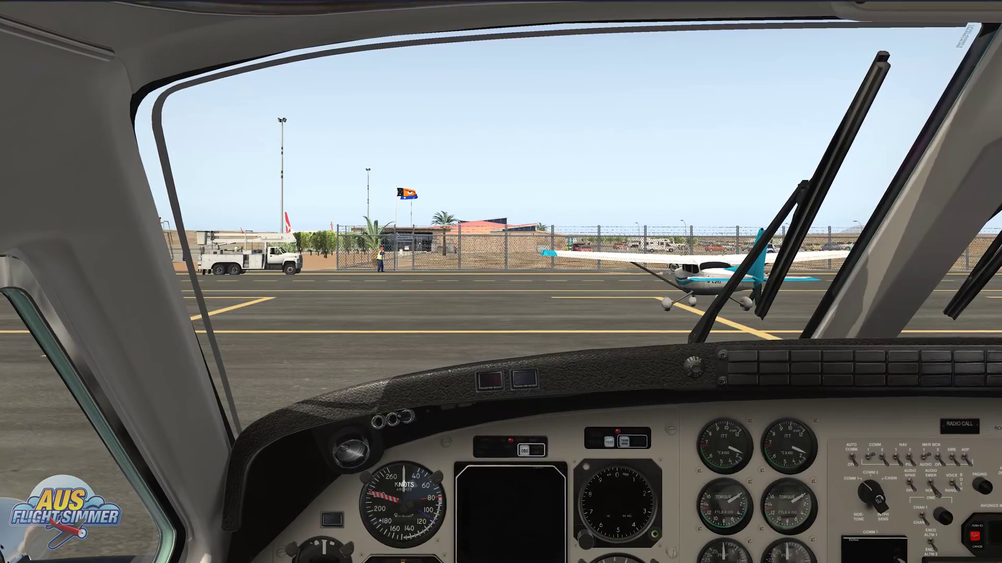
Enable the X-Camera plugin and show its control panel
{"action": "left_click", "coordinate": [62, 3]}
{"action": "mouse_move", "coordinate": [58, 23]}
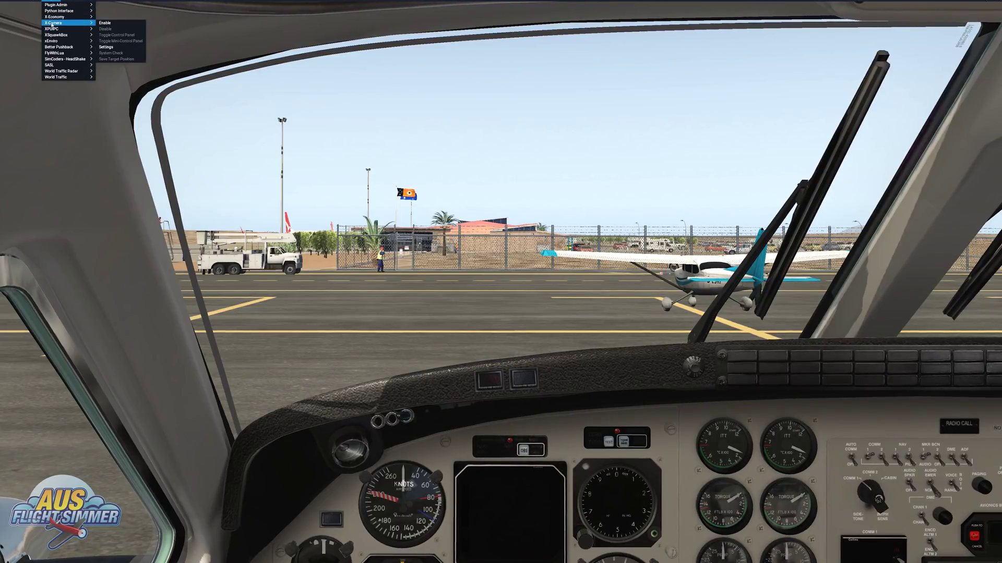
{"action": "left_click", "coordinate": [106, 25]}
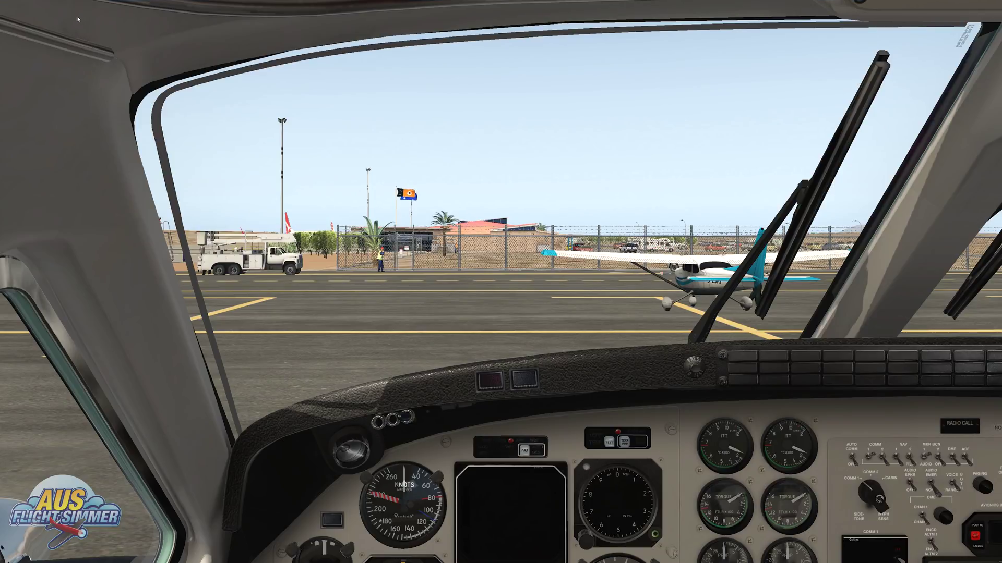
{"action": "left_click", "coordinate": [53, 1]}
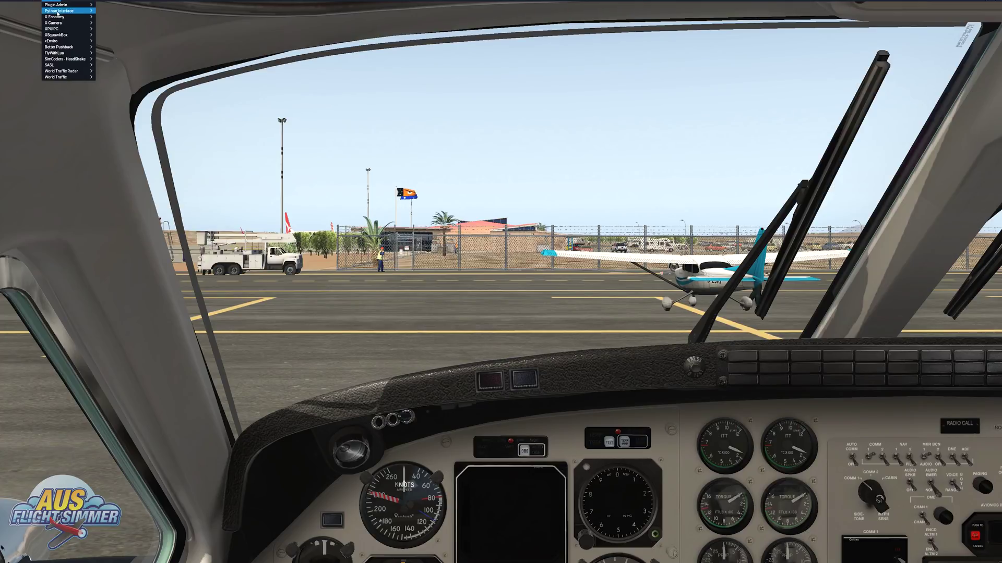
{"action": "mouse_move", "coordinate": [96, 24]}
{"action": "left_click", "coordinate": [120, 35]}
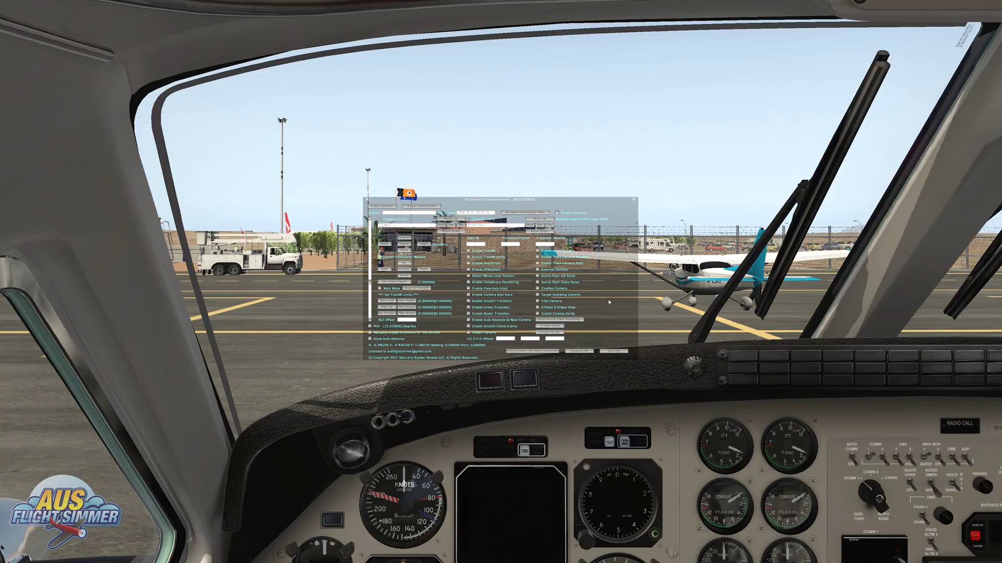
Save the X-Camera settings, then close the settings and the control panel
{"action": "left_click", "coordinate": [54, 1]}
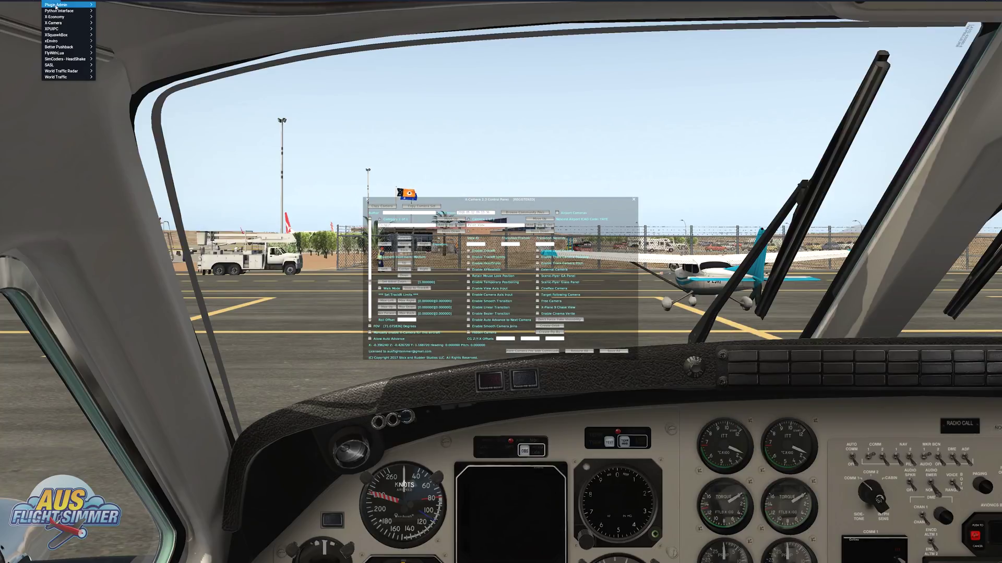
{"action": "mouse_move", "coordinate": [60, 23]}
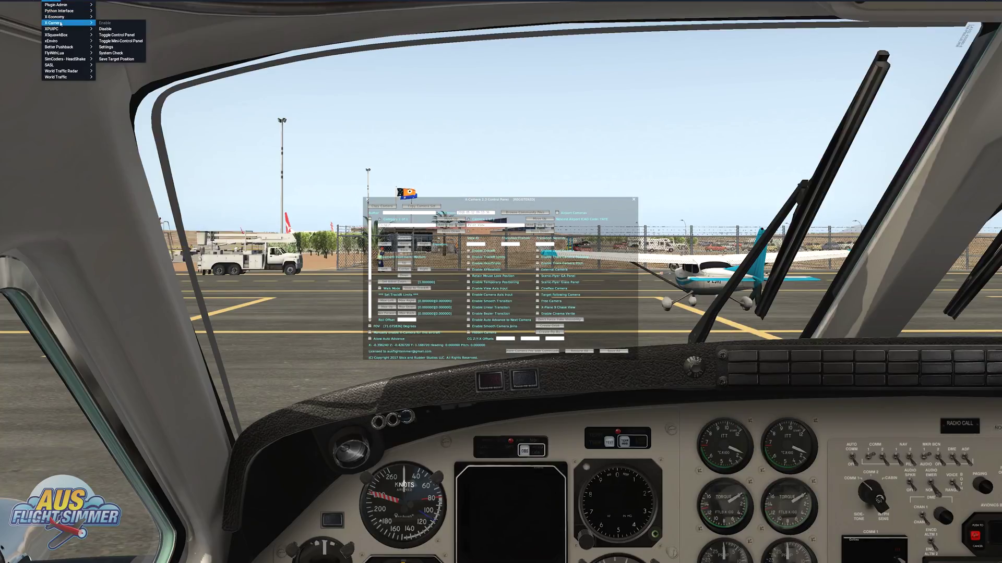
{"action": "left_click", "coordinate": [107, 47]}
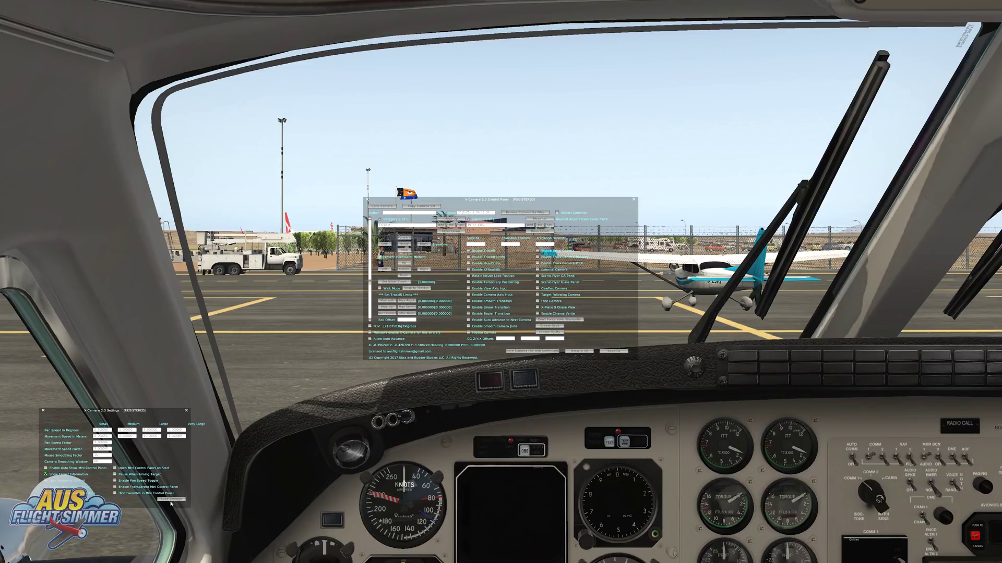
{"action": "left_click", "coordinate": [171, 500]}
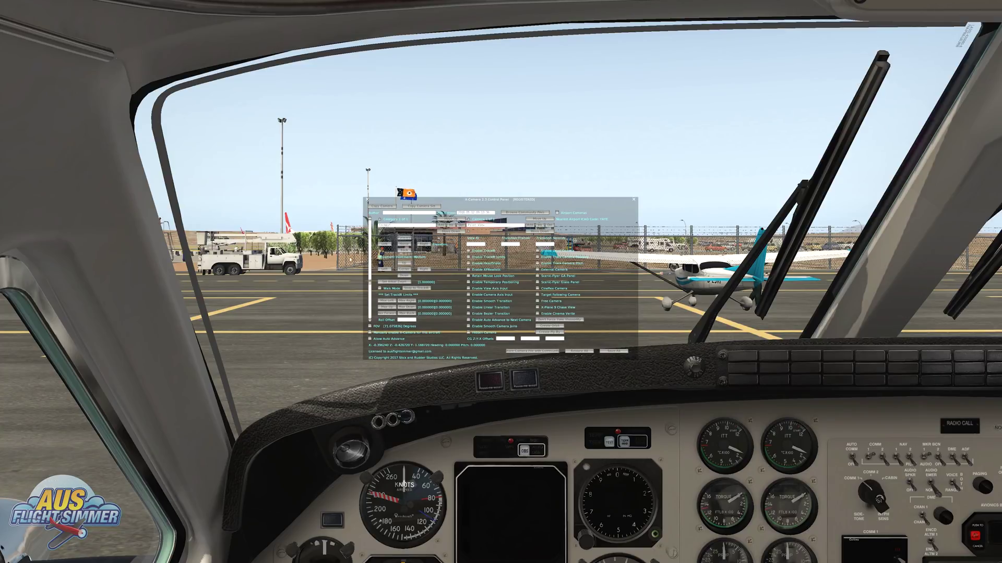
{"action": "left_click", "coordinate": [368, 200]}
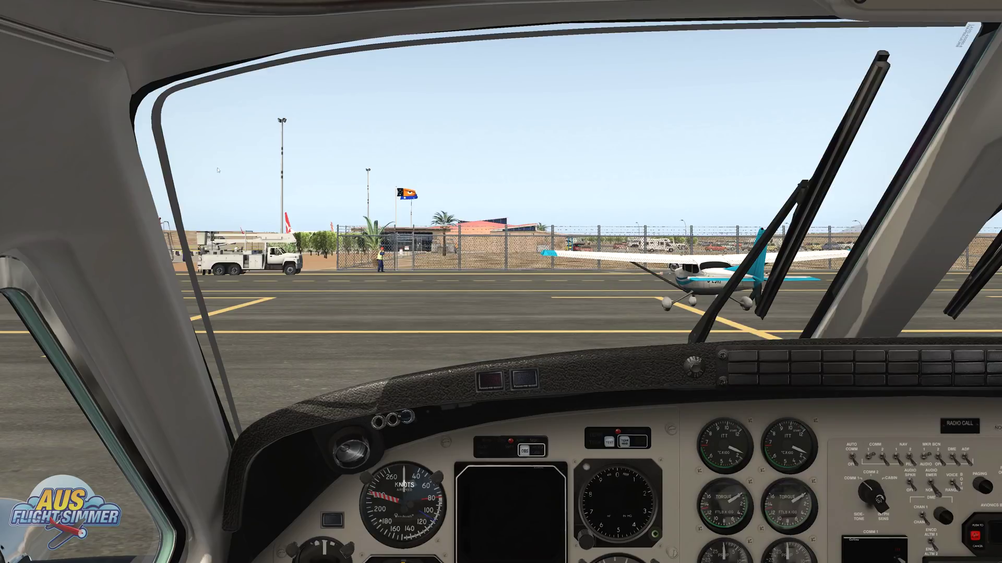
{"action": "left_click", "coordinate": [59, 3]}
{"action": "mouse_move", "coordinate": [60, 23]}
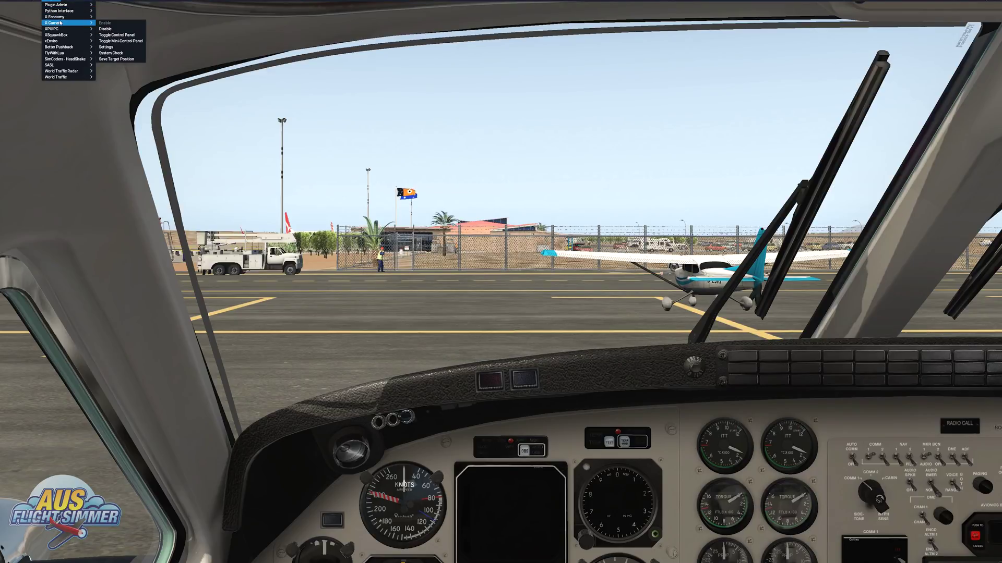
Bring up the X-Camera control panel and drag it to the upper left of the screen
{"action": "left_click", "coordinate": [117, 35]}
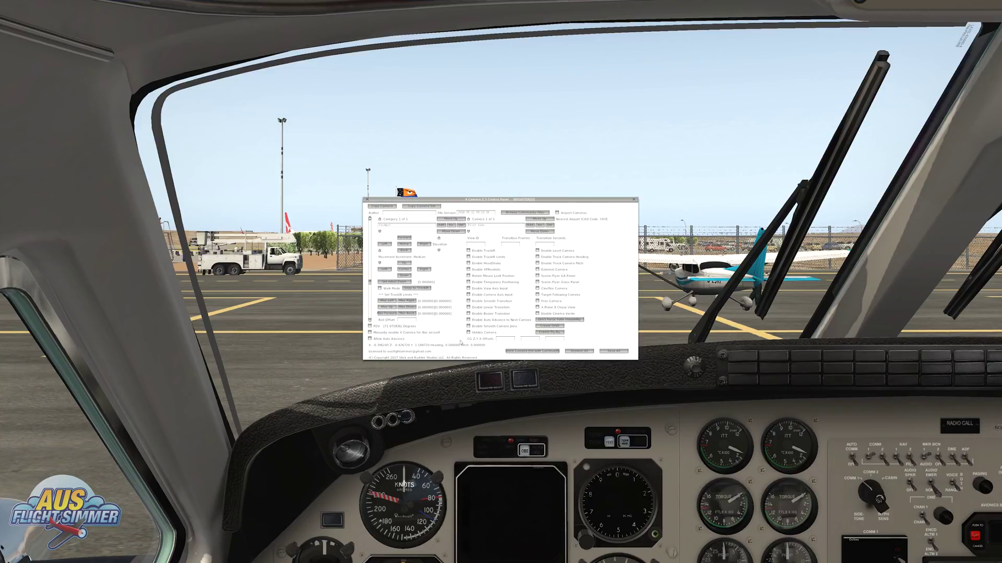
{"action": "left_click_drag", "start_coordinate": [583, 201], "coordinate": [215, 35]}
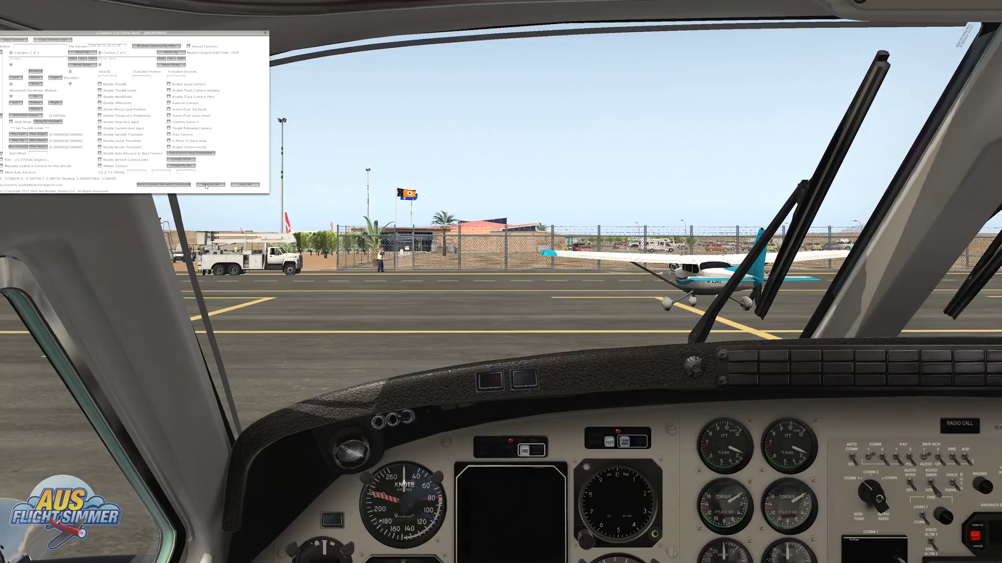
Keep Retain Mouse Look Position on and widen the field of view to 89.5 degrees
{"action": "left_click", "coordinate": [99, 109]}
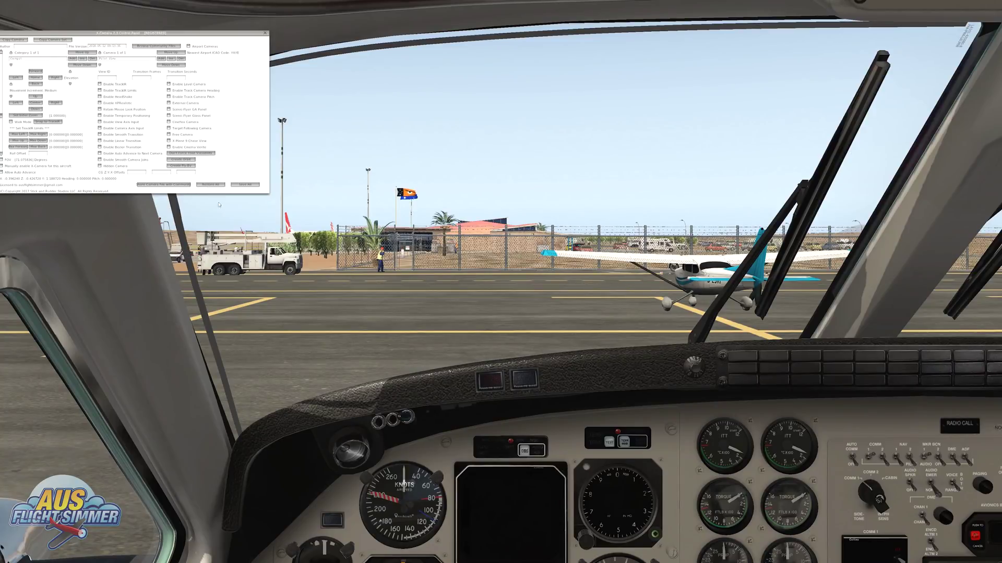
{"action": "left_click", "coordinate": [101, 109]}
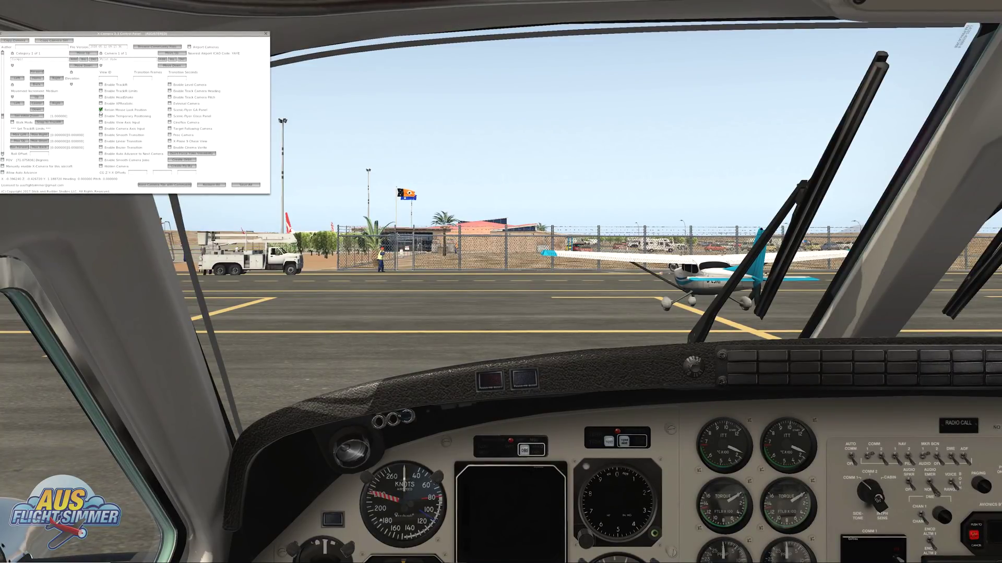
{"action": "left_click", "coordinate": [4, 161]}
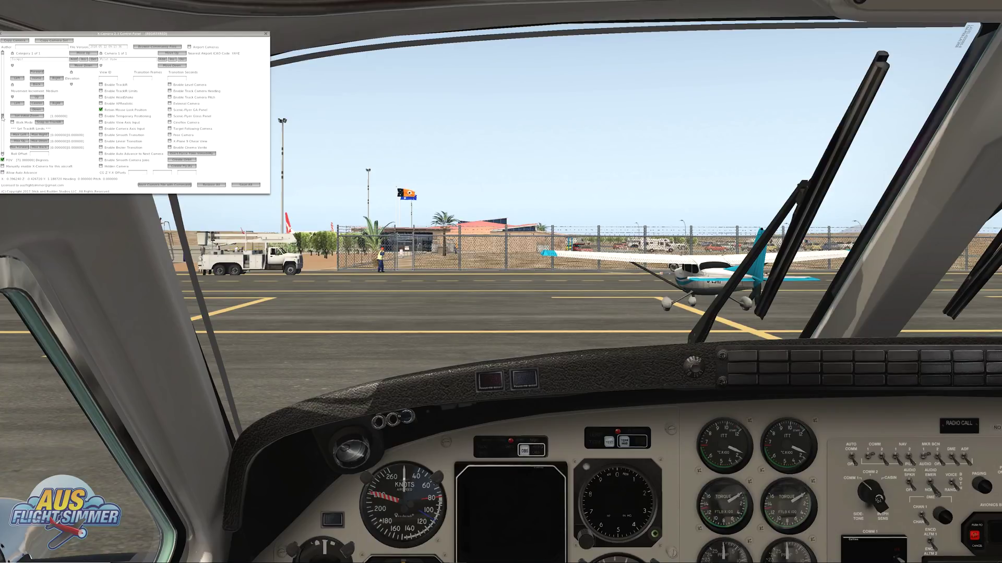
{"action": "scroll", "coordinate": [2, 119], "scroll_direction": "down", "scroll_amount": 1}
{"action": "scroll", "coordinate": [3, 119], "scroll_direction": "down", "scroll_amount": 20}
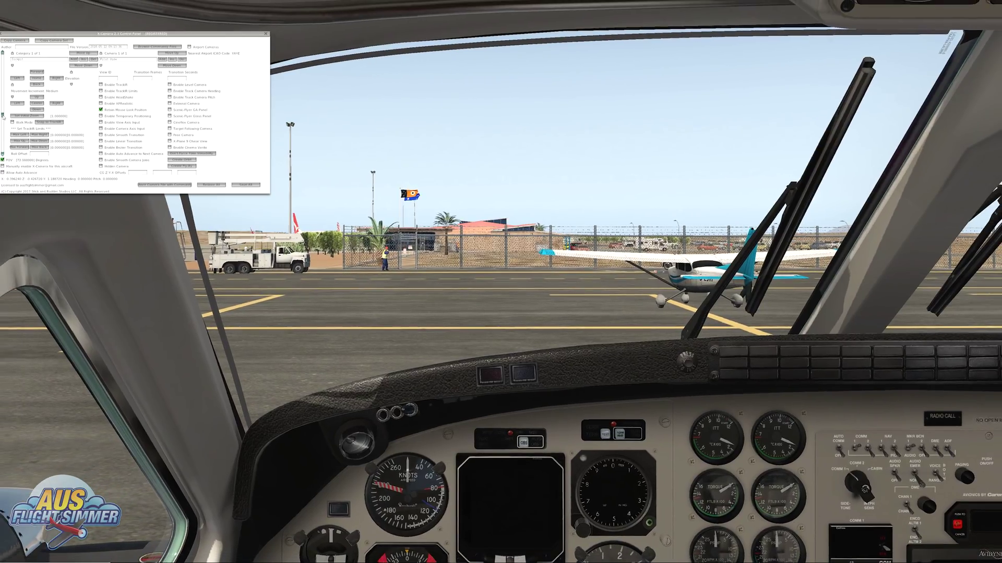
{"action": "scroll", "coordinate": [3, 114], "scroll_direction": "down", "scroll_amount": 18}
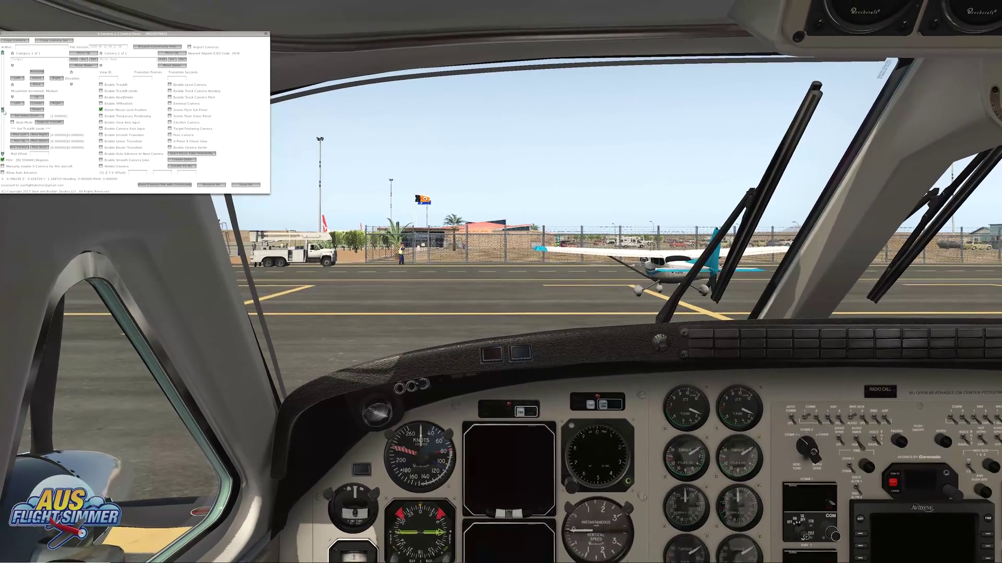
{"action": "left_click_drag", "start_coordinate": [4, 112], "coordinate": [7, 112]}
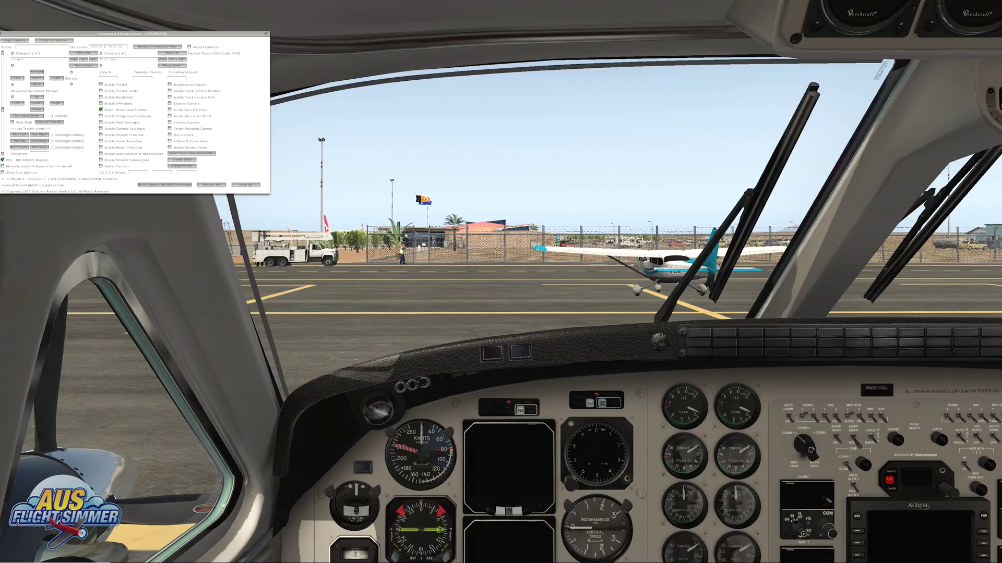
Add a second camera named 'Pilot Look Down' aimed down at the instrument panel
{"action": "left_click", "coordinate": [163, 59]}
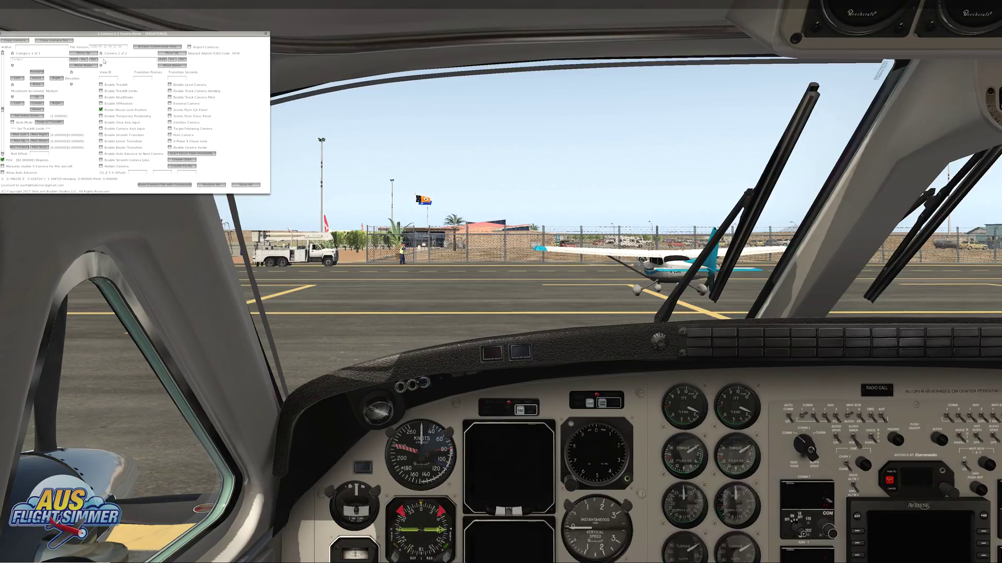
{"action": "type", "text": "ilot Look Down"}
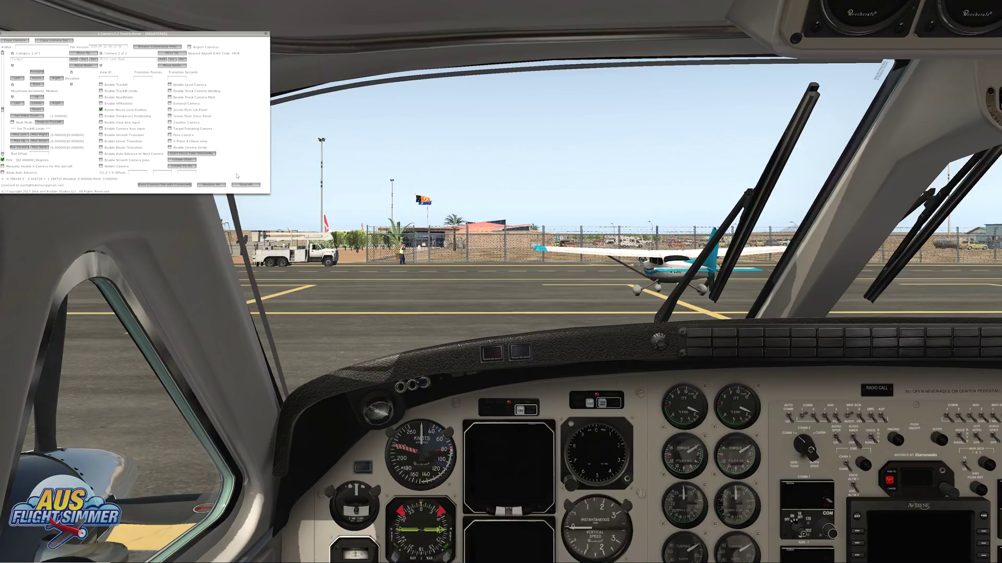
{"action": "key", "text": "2"}
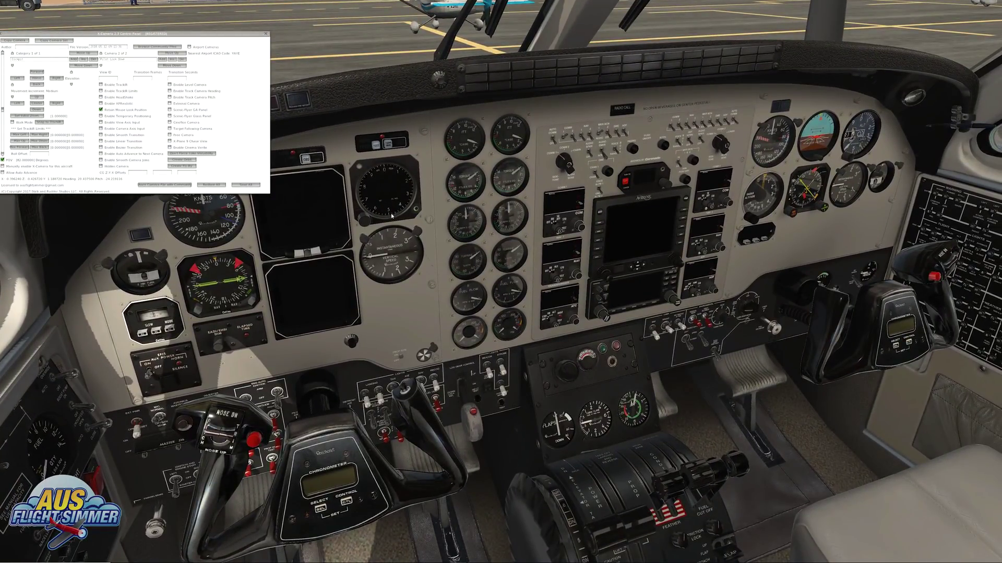
Save all cameras, then alternate between Camera 1 and Camera 2, ending on Camera 1
{"action": "left_click", "coordinate": [245, 186]}
{"action": "left_click", "coordinate": [101, 66]}
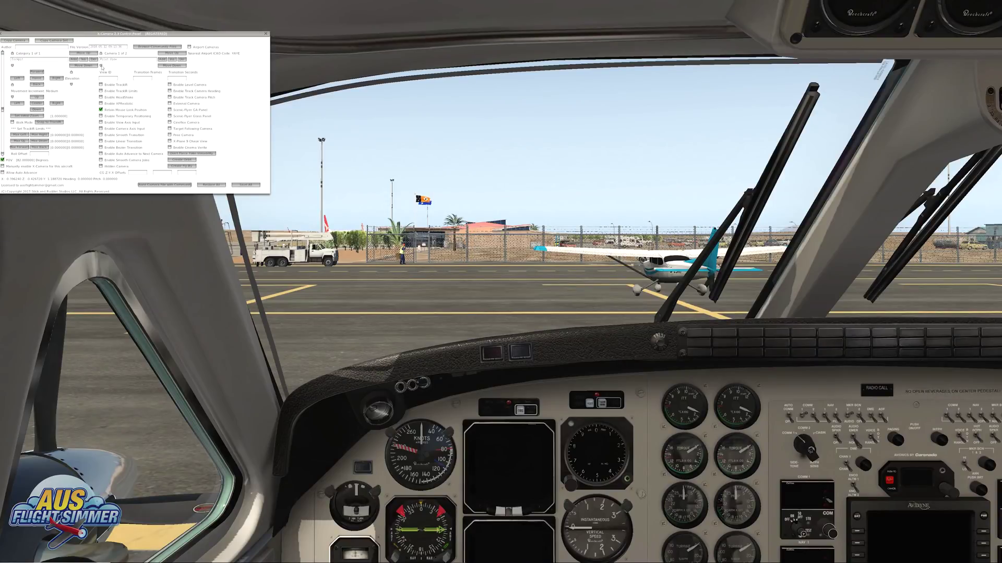
{"action": "left_click", "coordinate": [102, 54]}
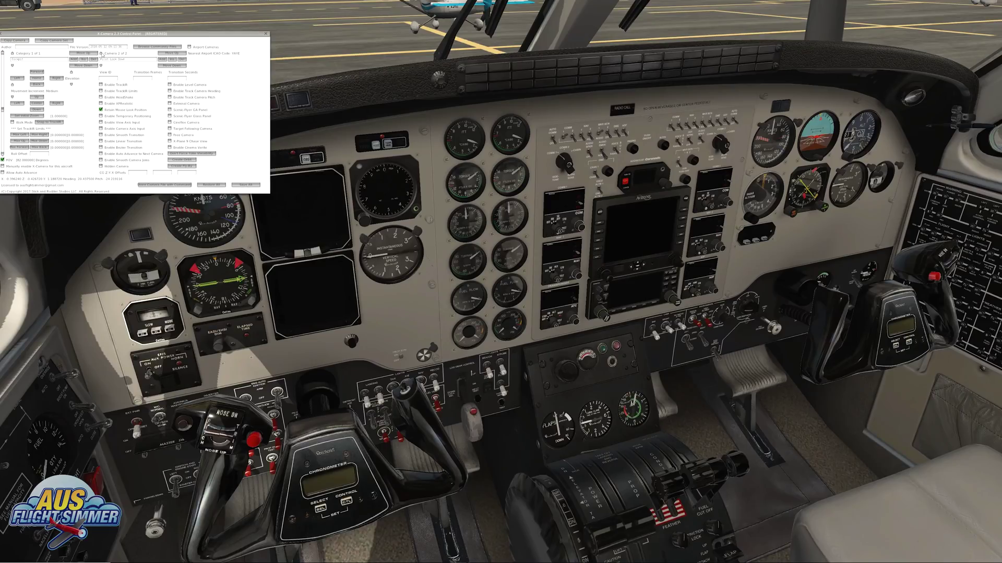
{"action": "left_click", "coordinate": [102, 67]}
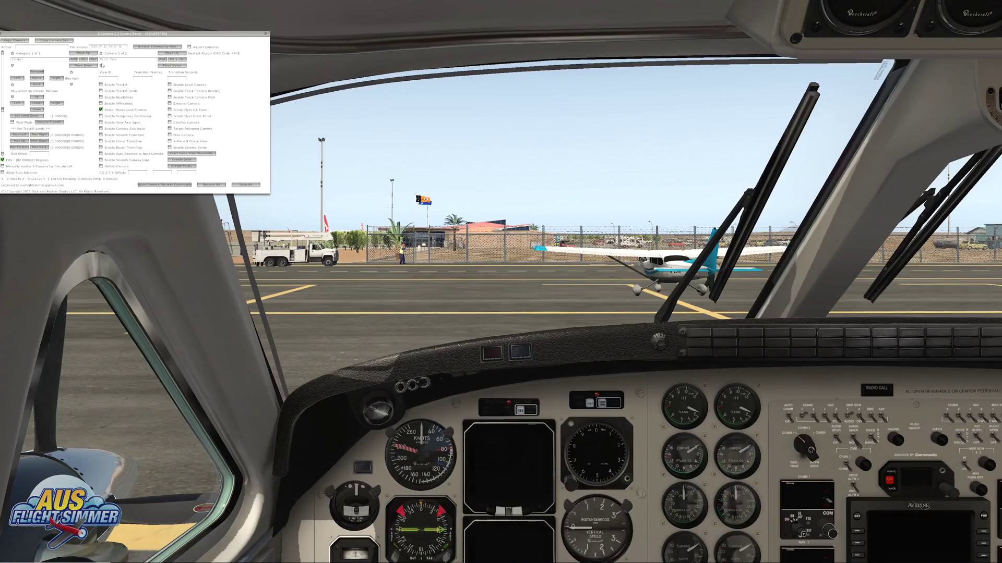
{"action": "left_click", "coordinate": [102, 55]}
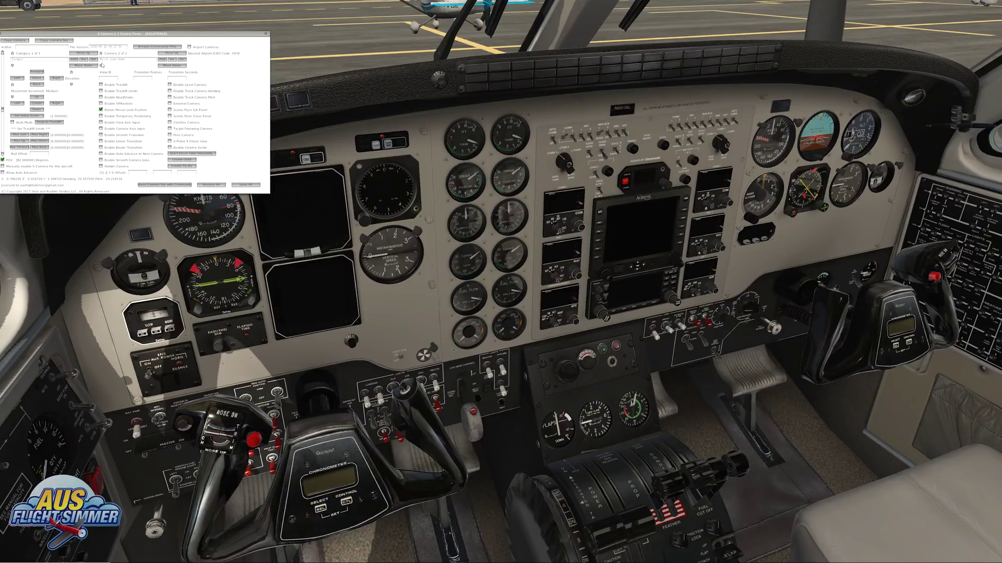
{"action": "left_click", "coordinate": [102, 67]}
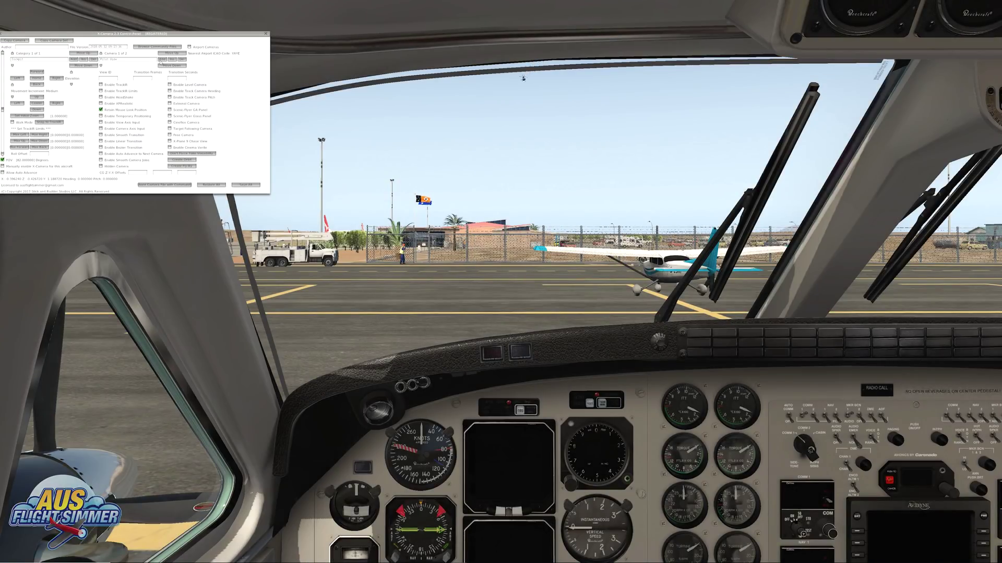
Add a third camera with a cleared name, shifted right toward the co-pilot side, and save all
{"action": "left_click", "coordinate": [162, 59]}
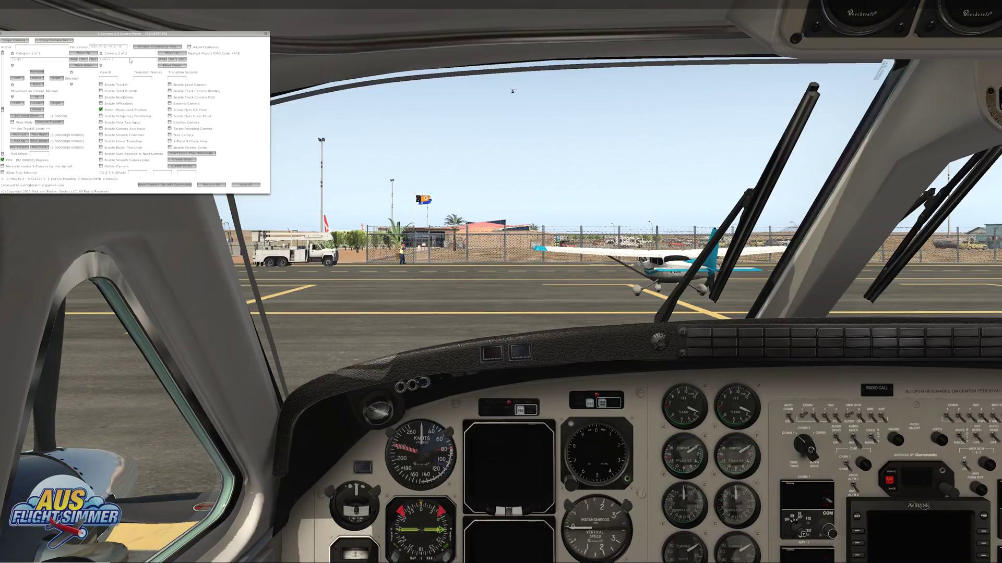
{"action": "left_click_drag", "start_coordinate": [112, 61], "coordinate": [99, 59]}
{"action": "key", "text": "BackSpace"}
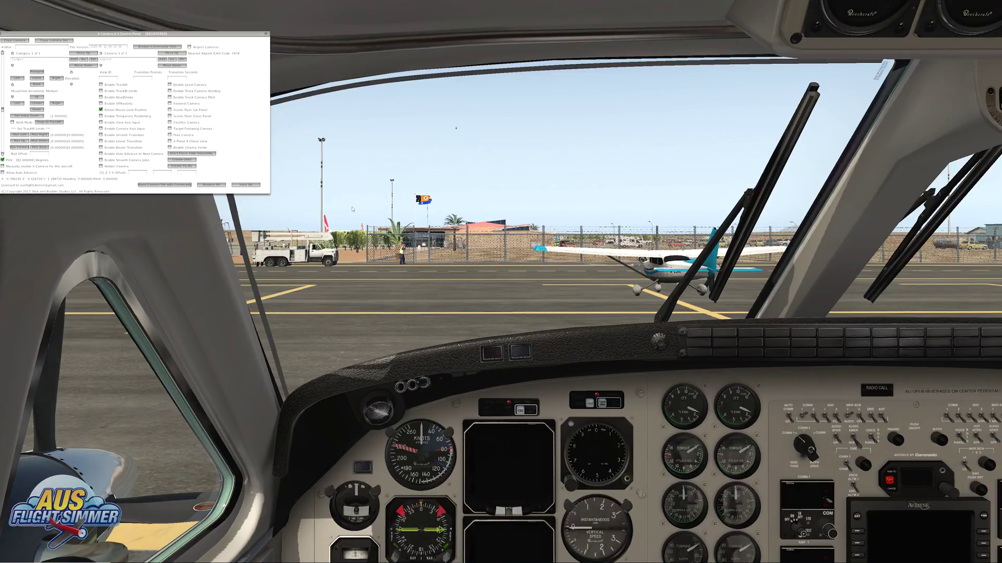
{"action": "key", "text": "."}
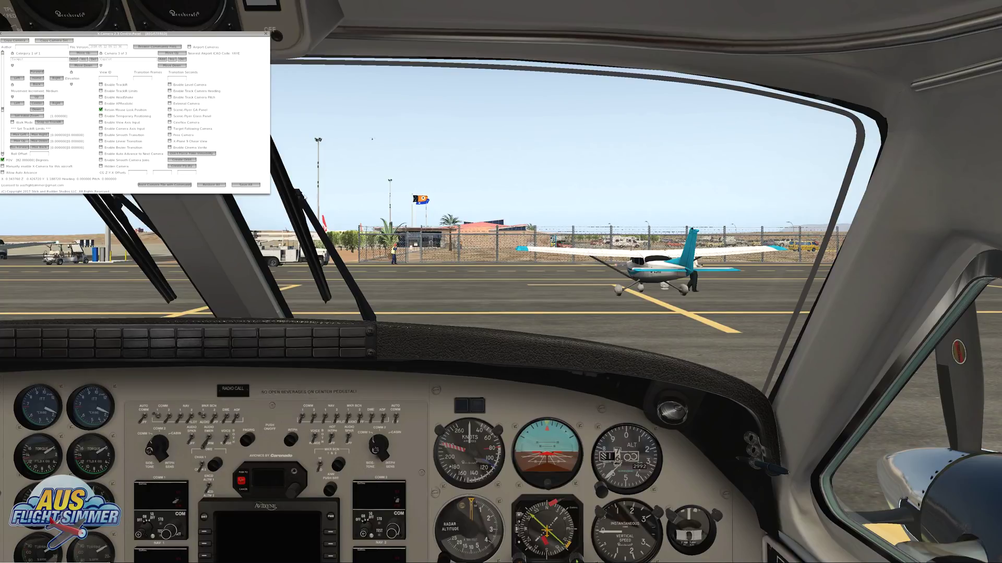
{"action": "left_click", "coordinate": [247, 186]}
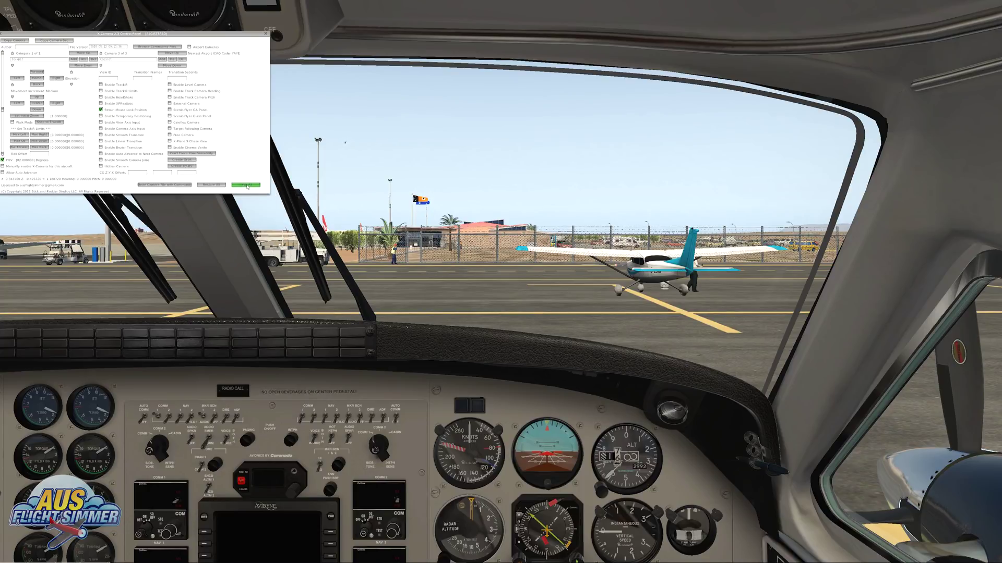
Cycle through the Pilot View, Pilot Look Down and Copilot cameras
{"action": "left_click", "coordinate": [101, 65]}
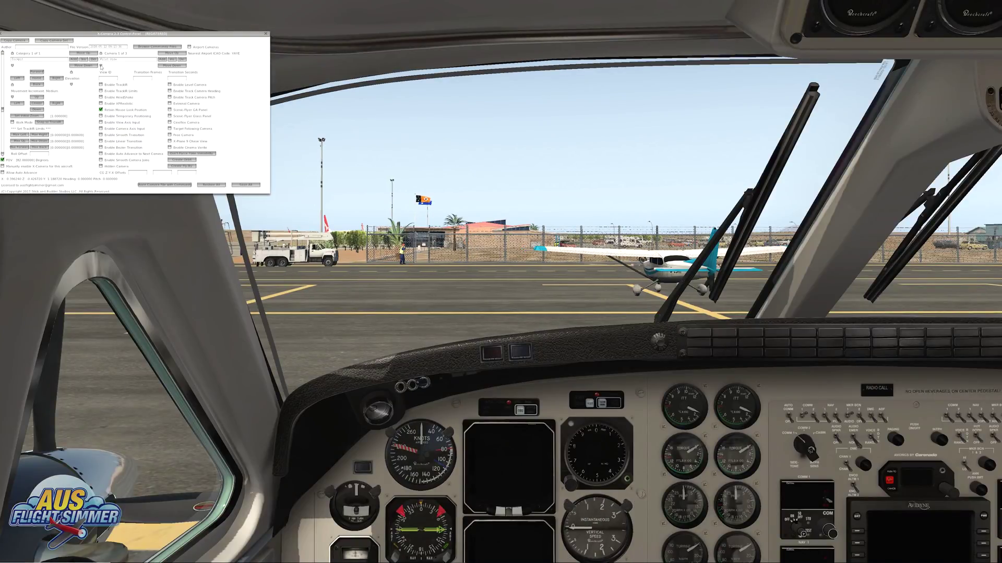
{"action": "left_click", "coordinate": [102, 66]}
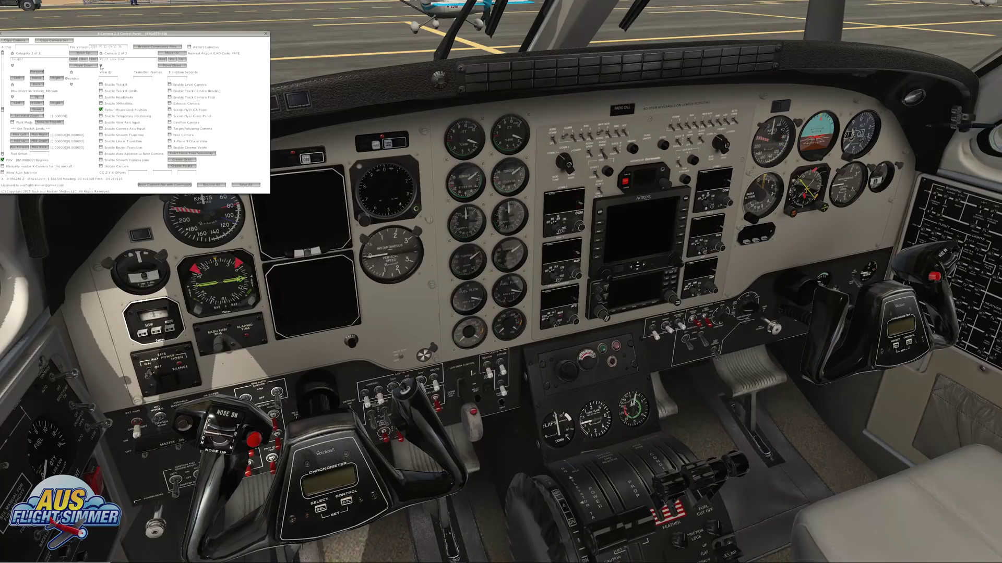
{"action": "left_click", "coordinate": [101, 66]}
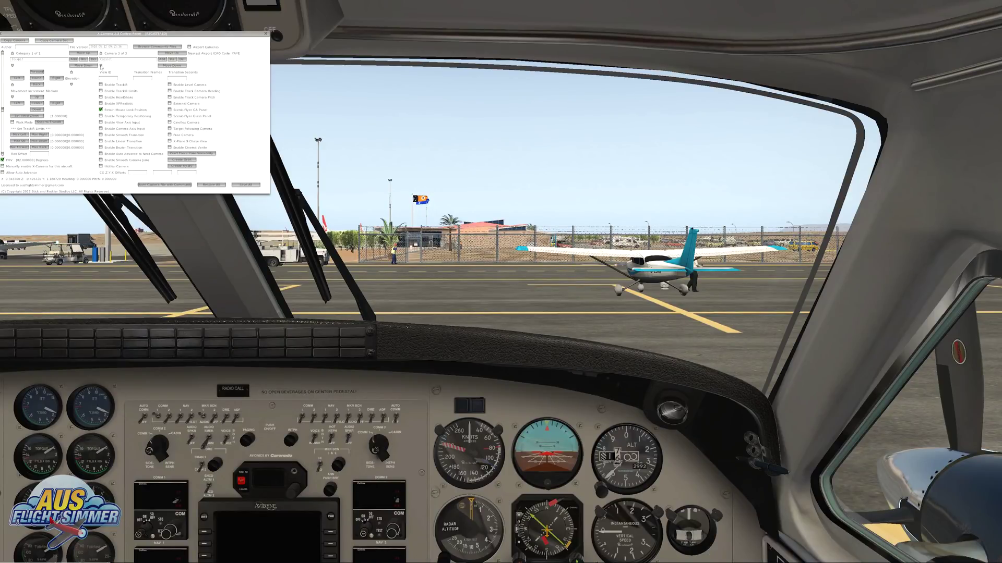
Add a fourth camera named 'Cop Cam' with a slightly raised viewpoint
{"action": "left_click", "coordinate": [163, 59]}
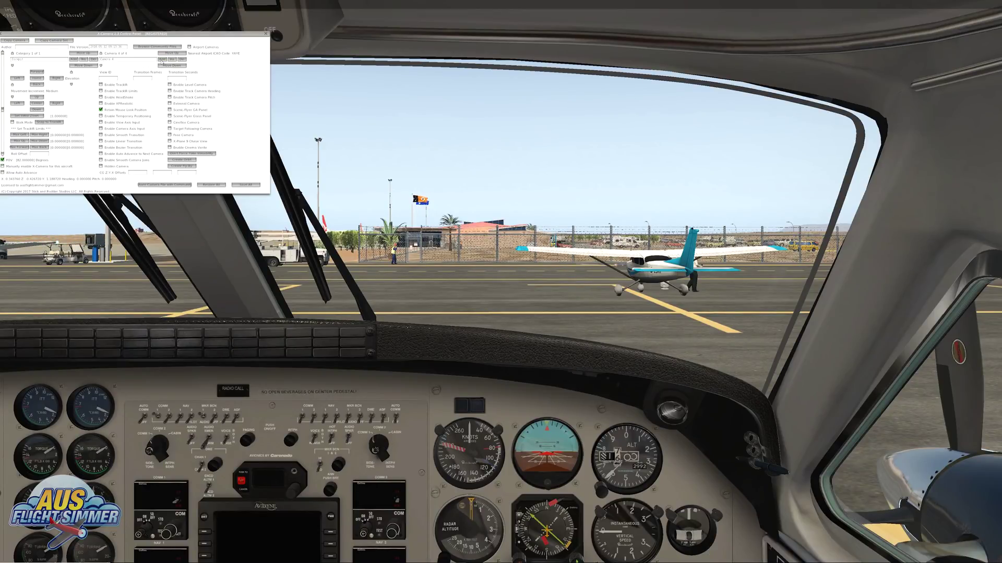
{"action": "left_click", "coordinate": [104, 60]}
{"action": "type", "text": "Cop Cam"}
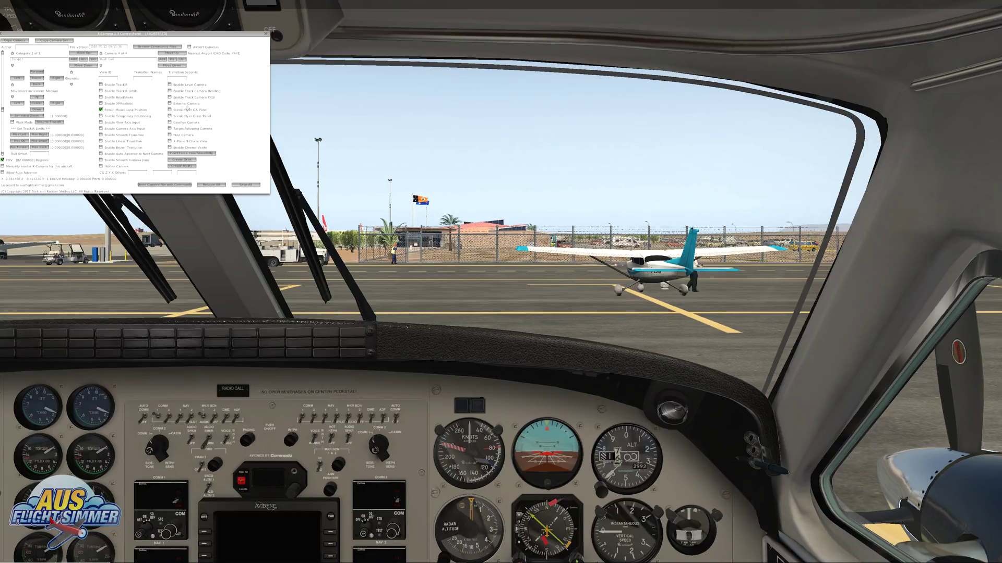
{"action": "left_click", "coordinate": [245, 185]}
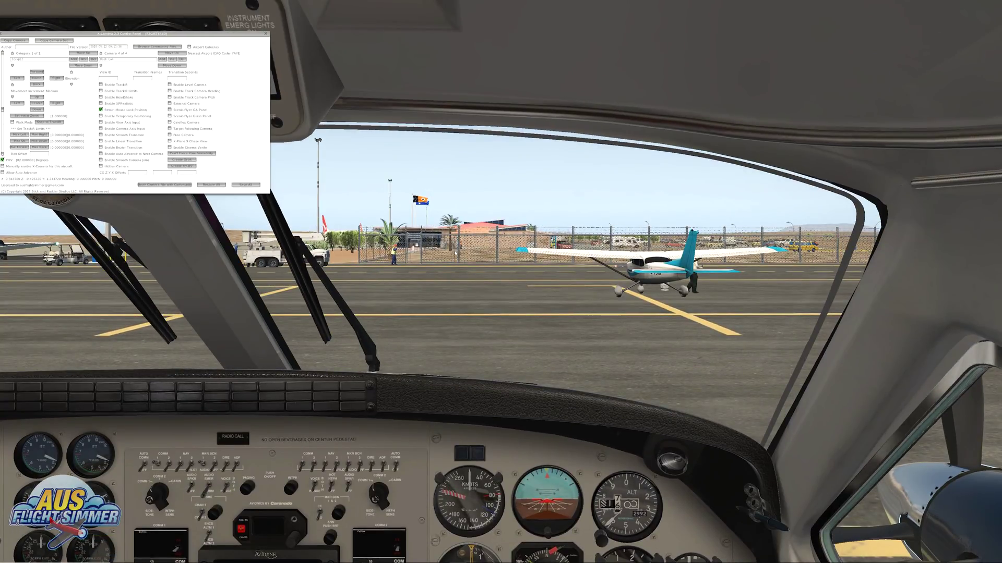
Move the fourth camera forward, sideways and down over the nose, then save all cameras
{"action": "key", "text": "comma"}
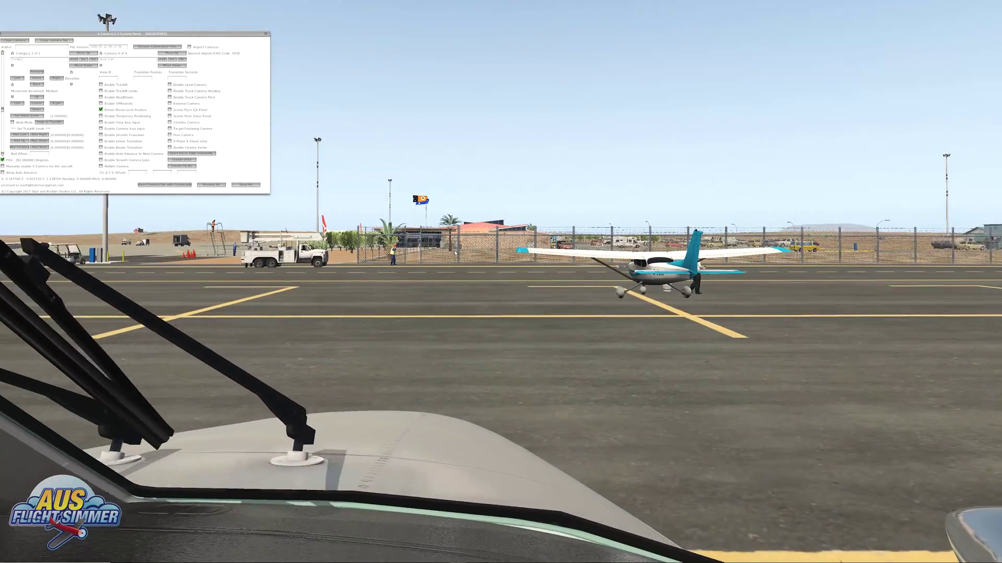
{"action": "key", "text": "Left"}
{"action": "key", "text": "Left"}
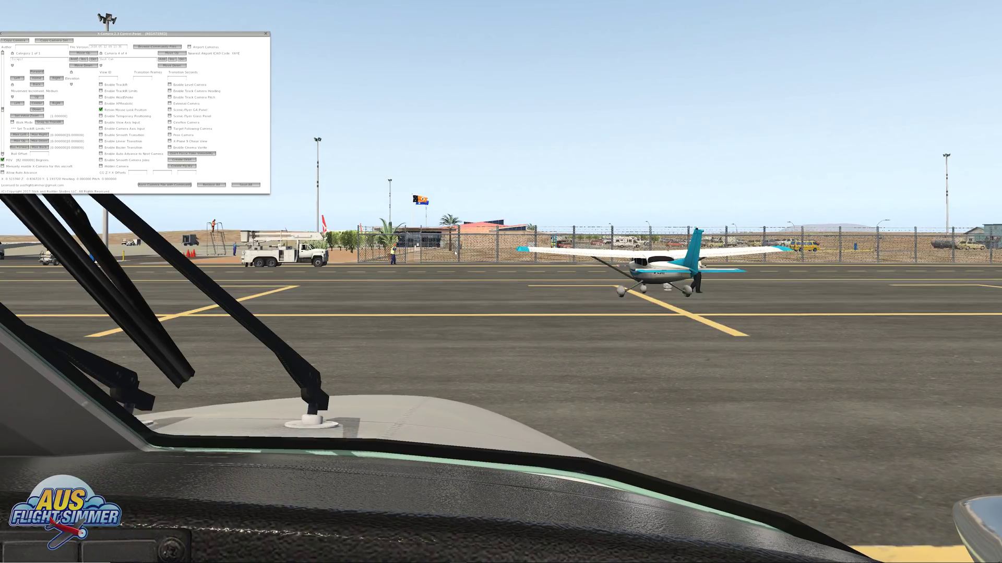
{"action": "key", "text": "comma"}
{"action": "key", "text": "comma"}
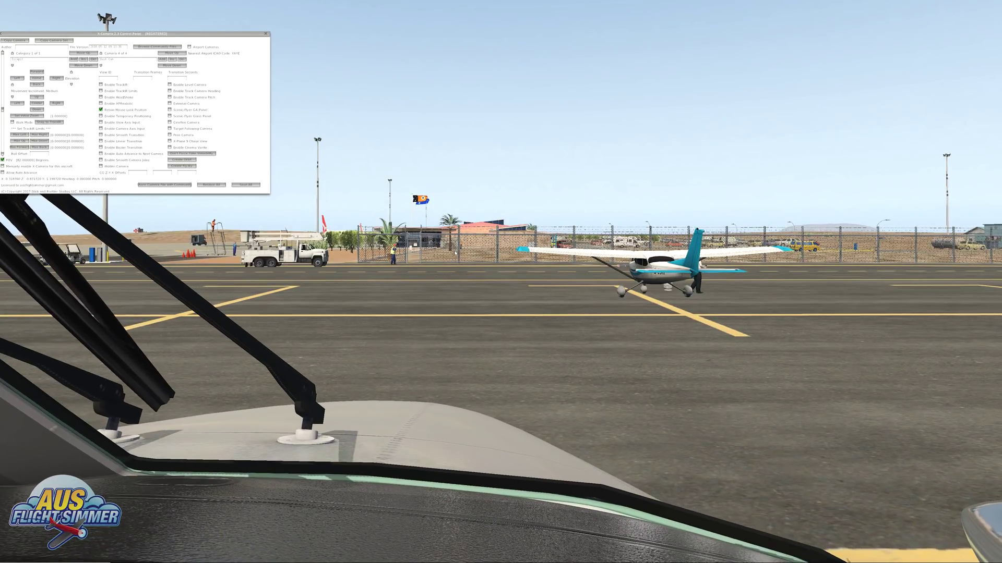
{"action": "left_click", "coordinate": [243, 185]}
Cycle through Pilot View, Pilot Look Down, Copilot and Dash Cam, returning to Pilot View
{"action": "left_click", "coordinate": [102, 66]}
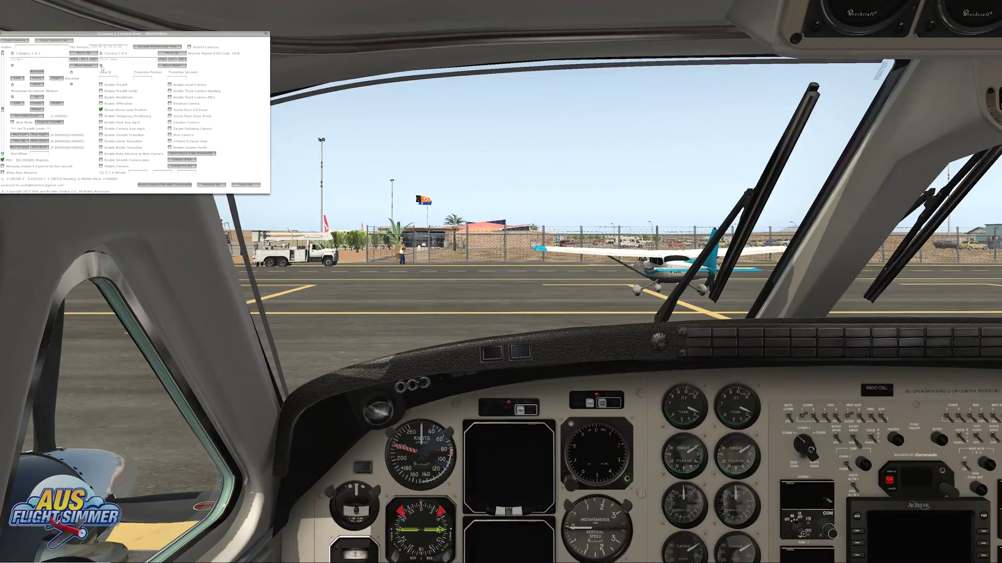
{"action": "left_click", "coordinate": [101, 66]}
{"action": "left_click", "coordinate": [101, 66]}
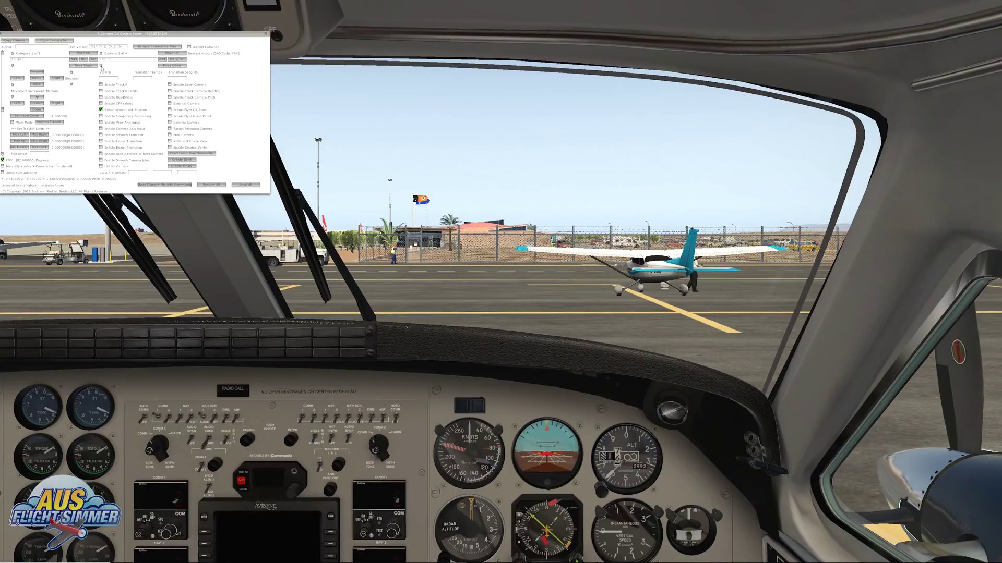
{"action": "left_click", "coordinate": [101, 66]}
{"action": "left_click", "coordinate": [101, 66]}
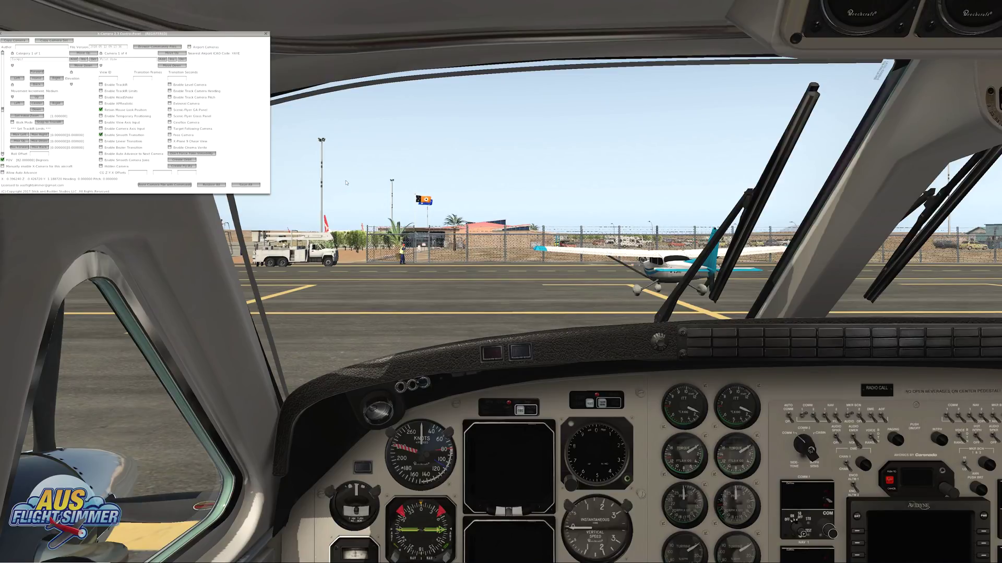
Step through cameras 2, 3 and 4 with the hotkeys, then save all cameras
{"action": "key", "text": "2"}
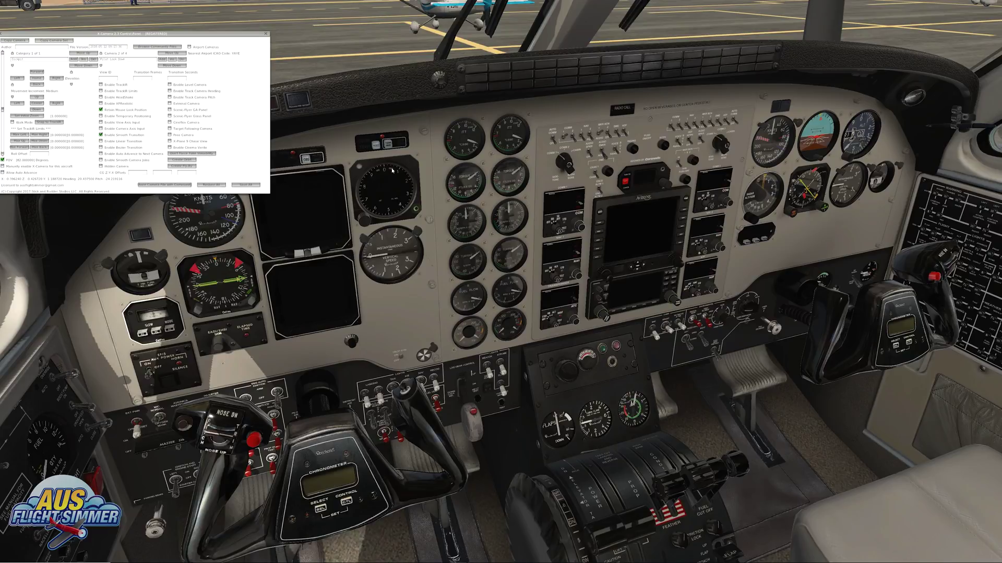
{"action": "key", "text": "3"}
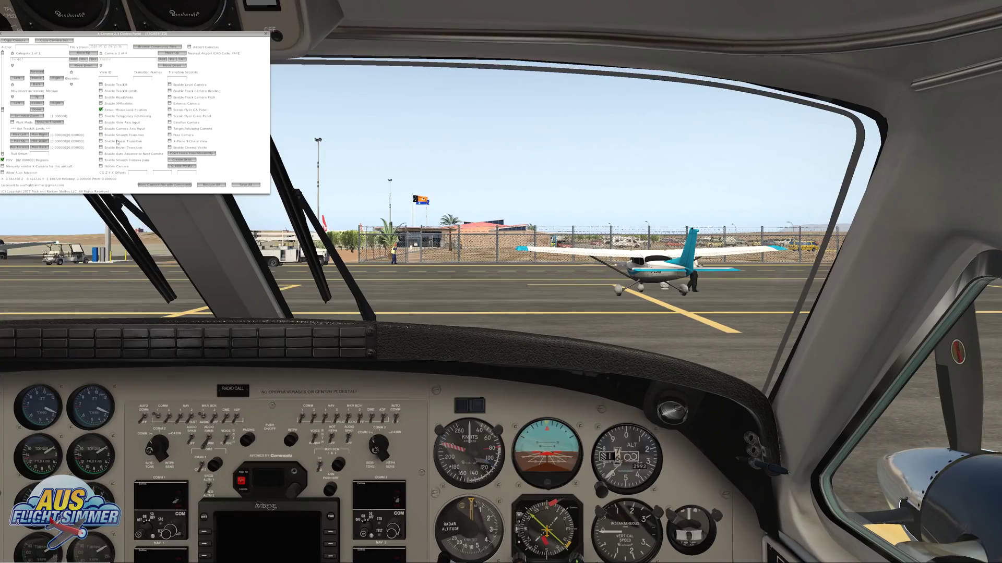
{"action": "key", "text": "4"}
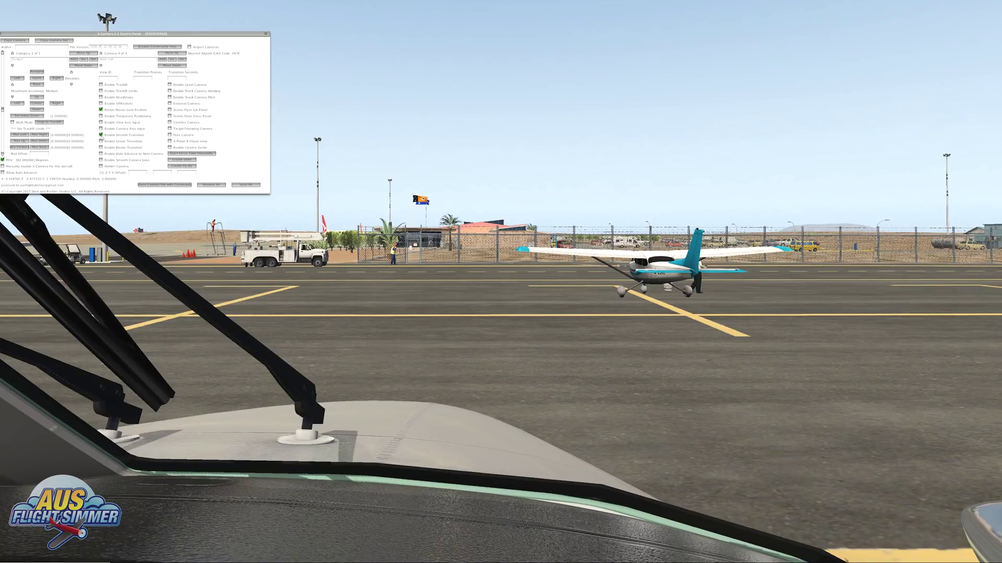
{"action": "left_click", "coordinate": [244, 185]}
Cycle hotkeys 1 through 4 again, ending back on the Pilot View camera
{"action": "key", "text": "1"}
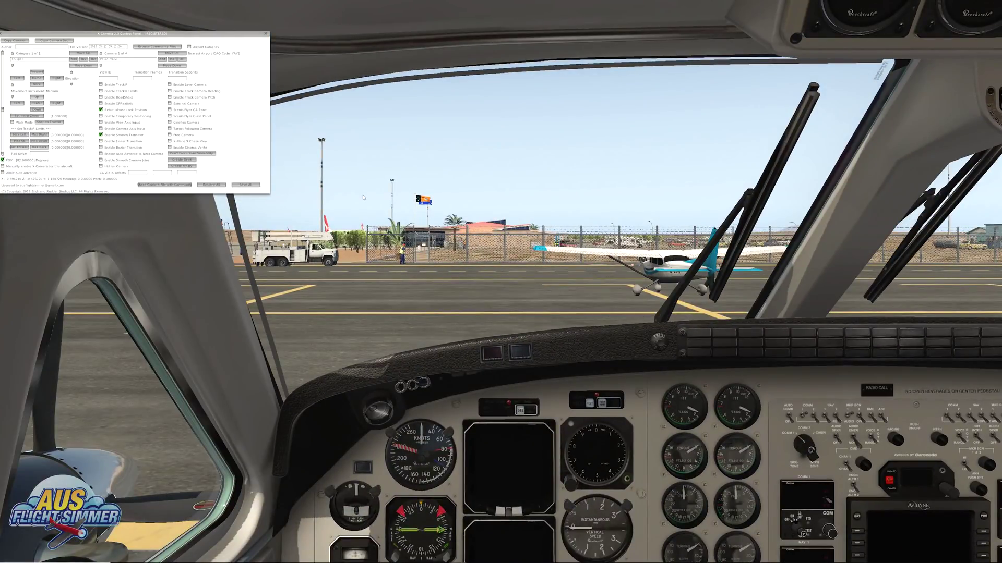
{"action": "key", "text": "2"}
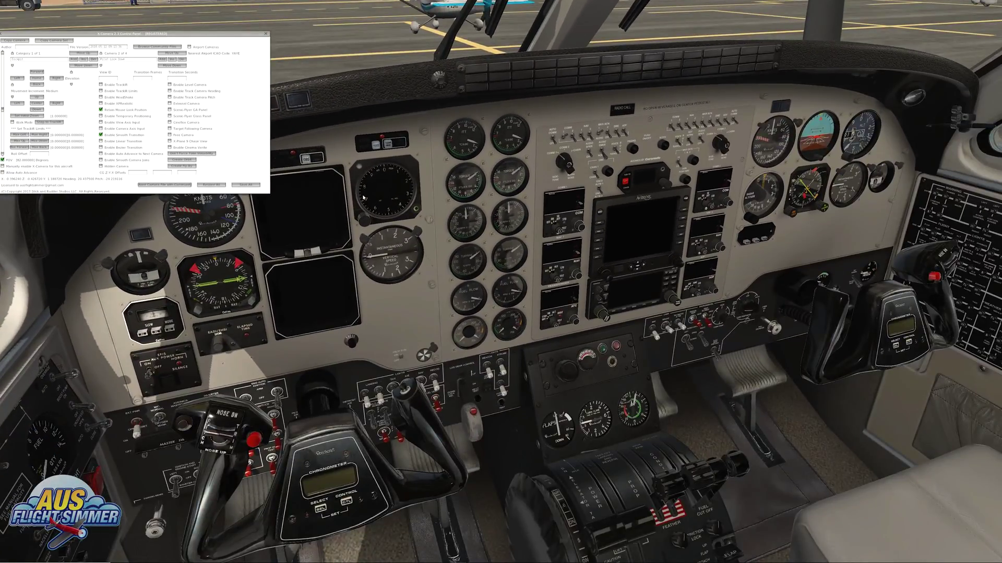
{"action": "key", "text": "3"}
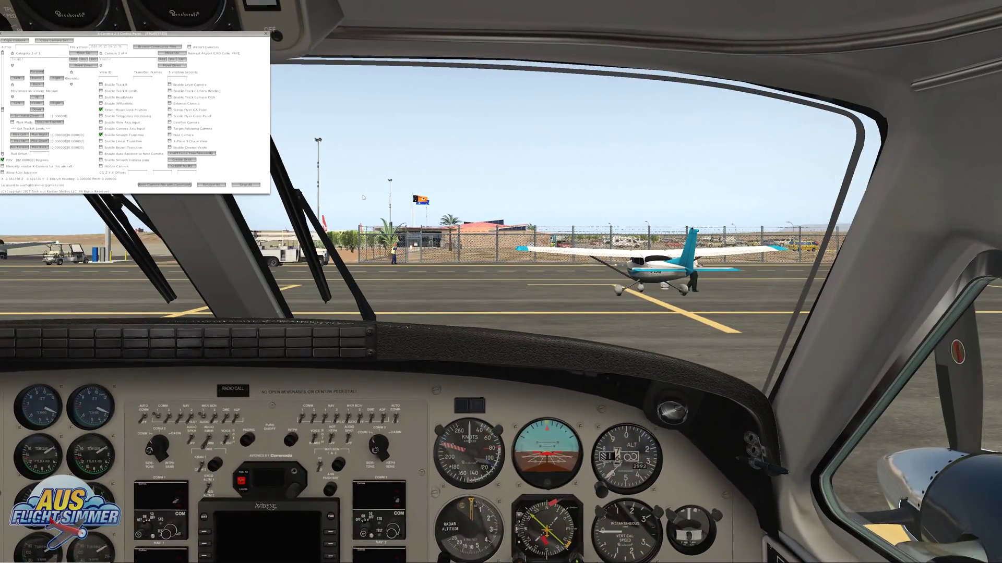
{"action": "key", "text": "4"}
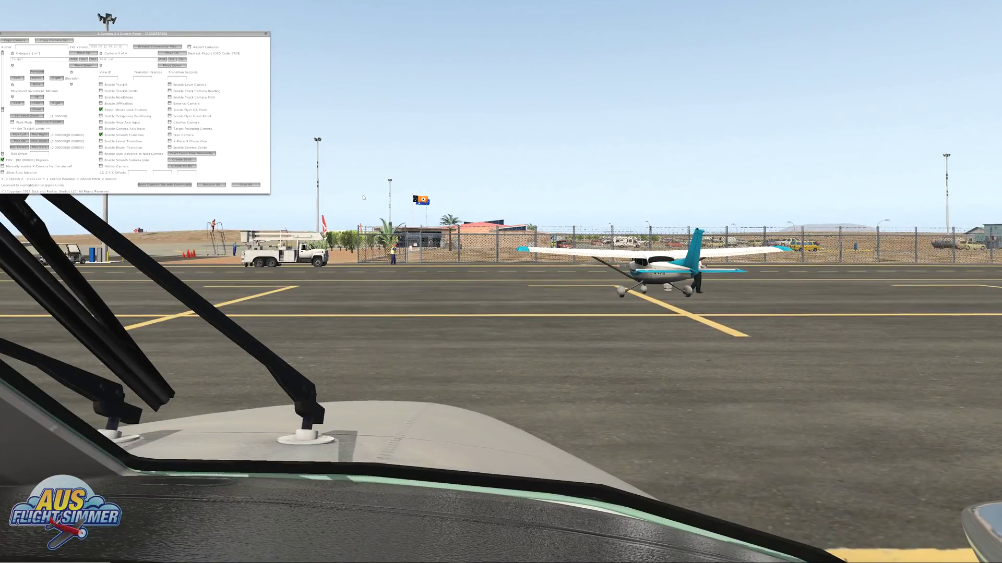
{"action": "key", "text": "1"}
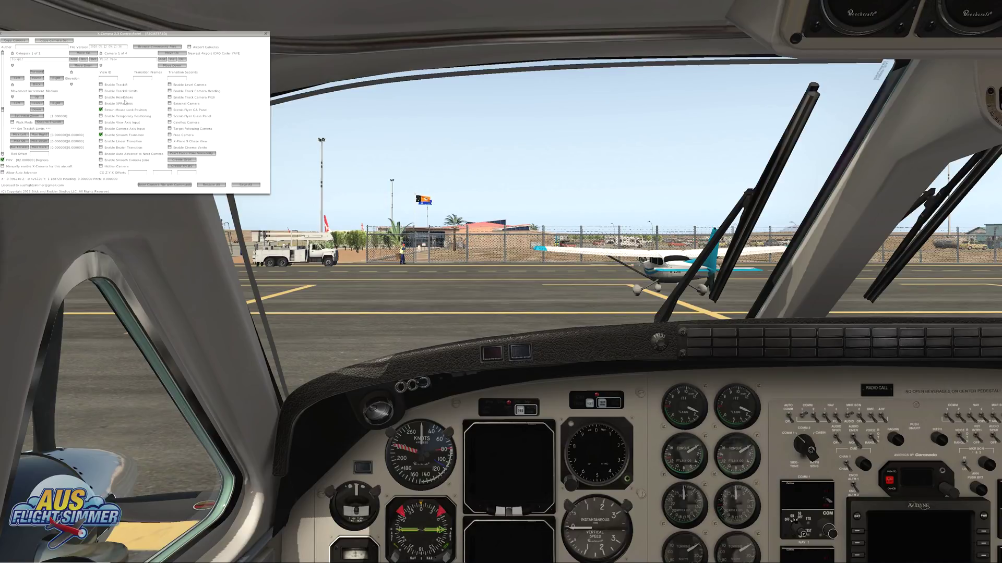
Turn on XPRealistic for the Pilot View and Pilot Look Down cameras, then return to camera 1
{"action": "left_click", "coordinate": [101, 104]}
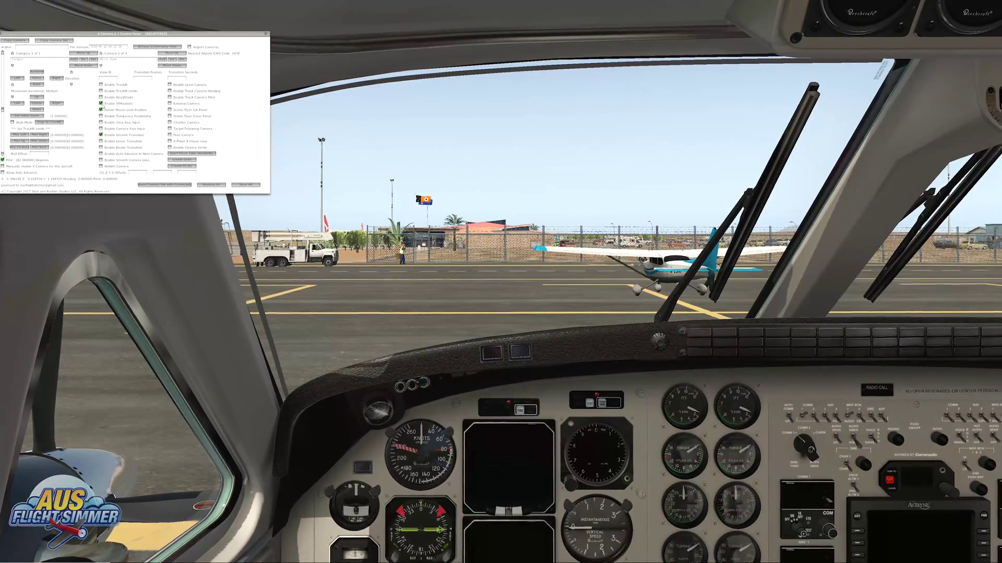
{"action": "key", "text": "2"}
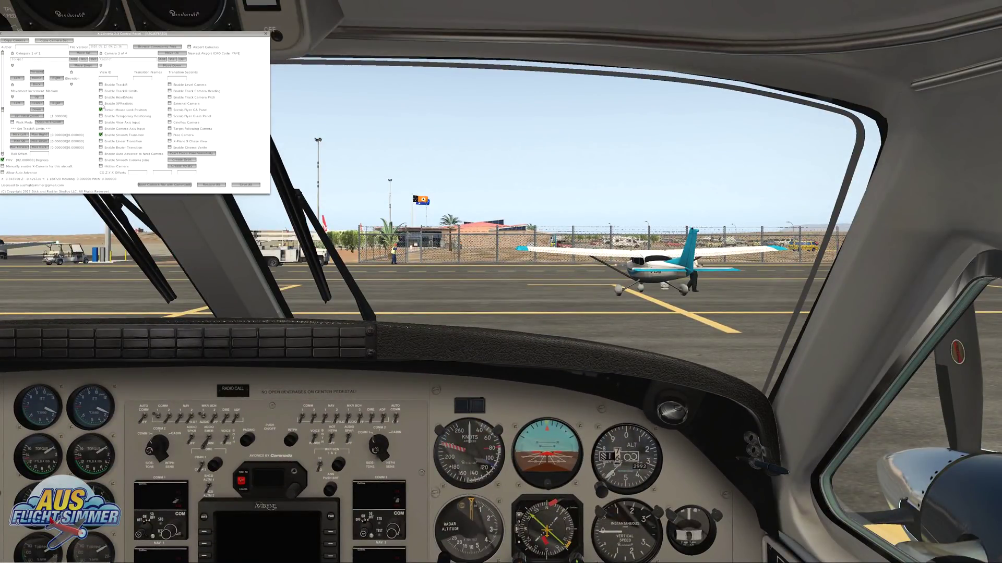
{"action": "left_click", "coordinate": [101, 104]}
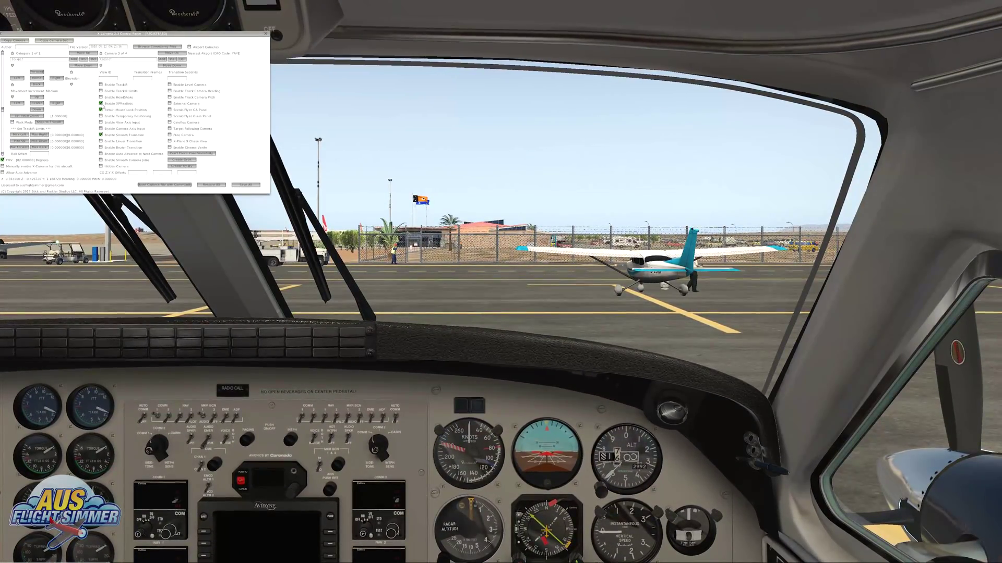
{"action": "key", "text": "1"}
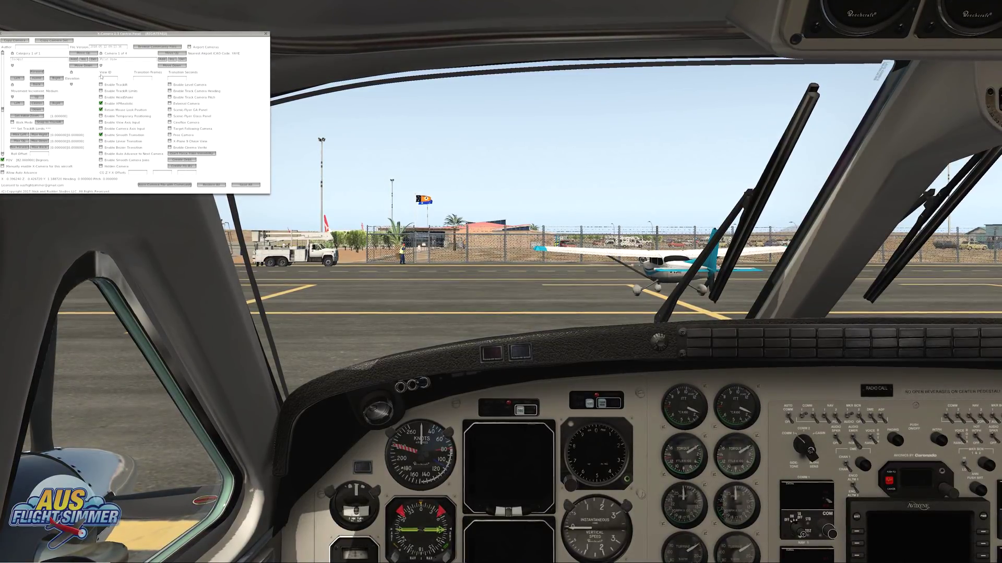
Create a camera category named Internal, save all, and make its camera External with XPRealistic disabled
{"action": "left_click", "coordinate": [74, 59]}
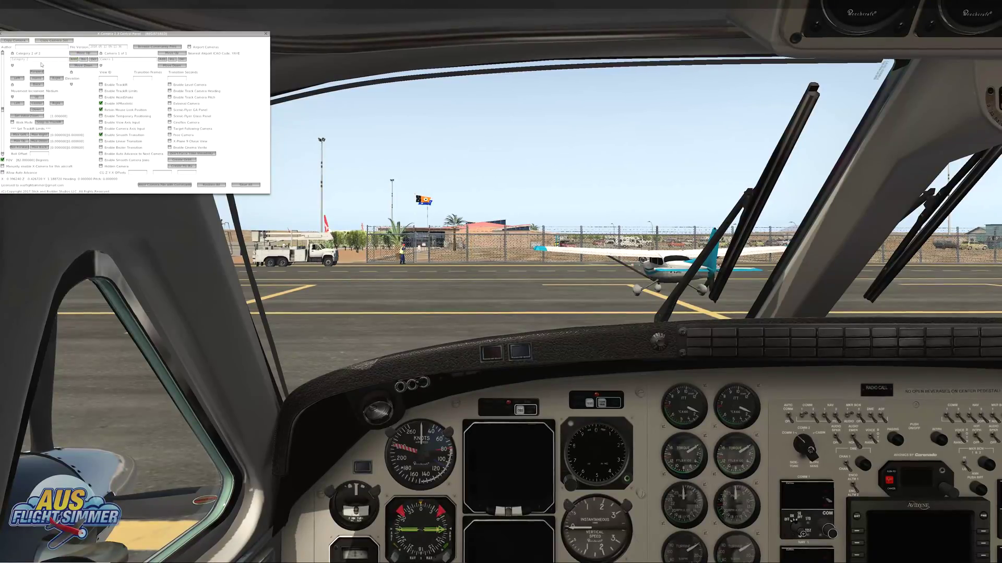
{"action": "left_click", "coordinate": [12, 59]}
{"action": "key", "text": "BackSpace"}
{"action": "type", "text": "Inter"}
{"action": "type", "text": "nal"}
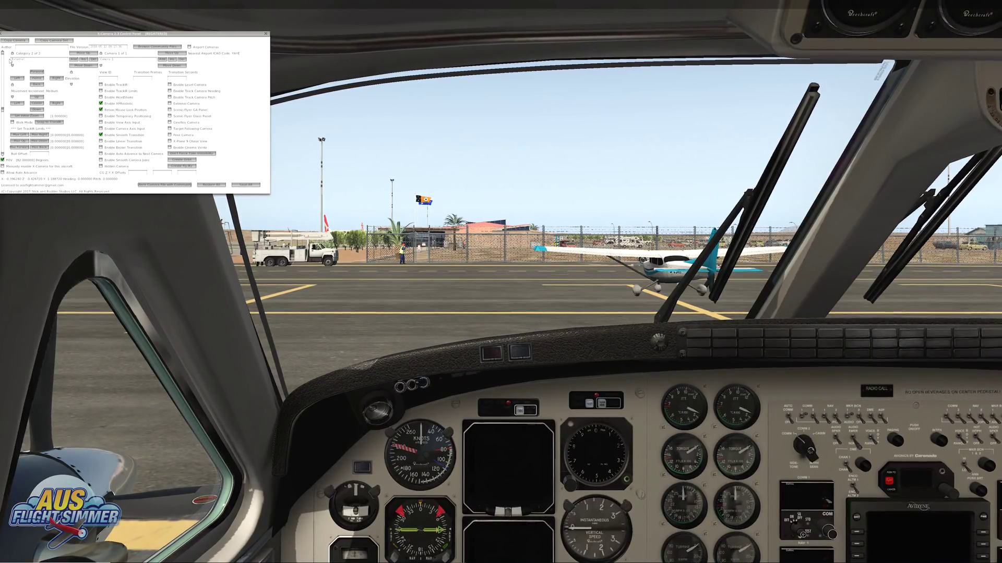
{"action": "left_click", "coordinate": [247, 186]}
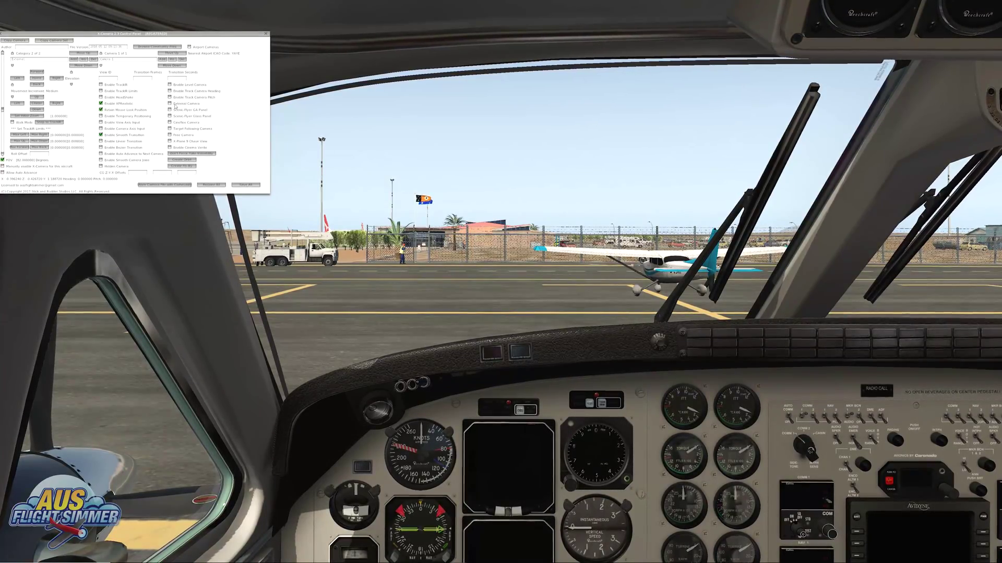
{"action": "left_click", "coordinate": [170, 104]}
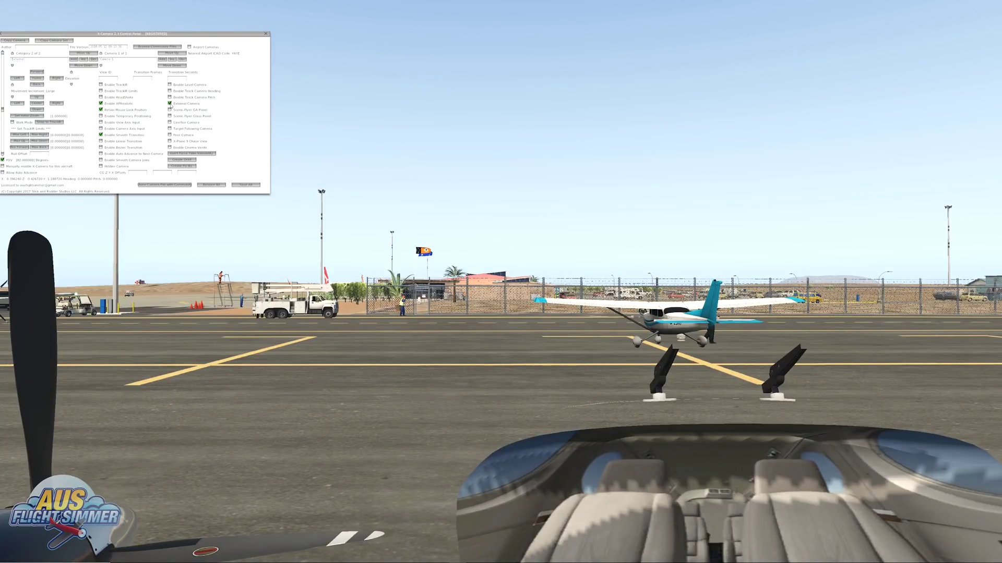
{"action": "left_click", "coordinate": [102, 104]}
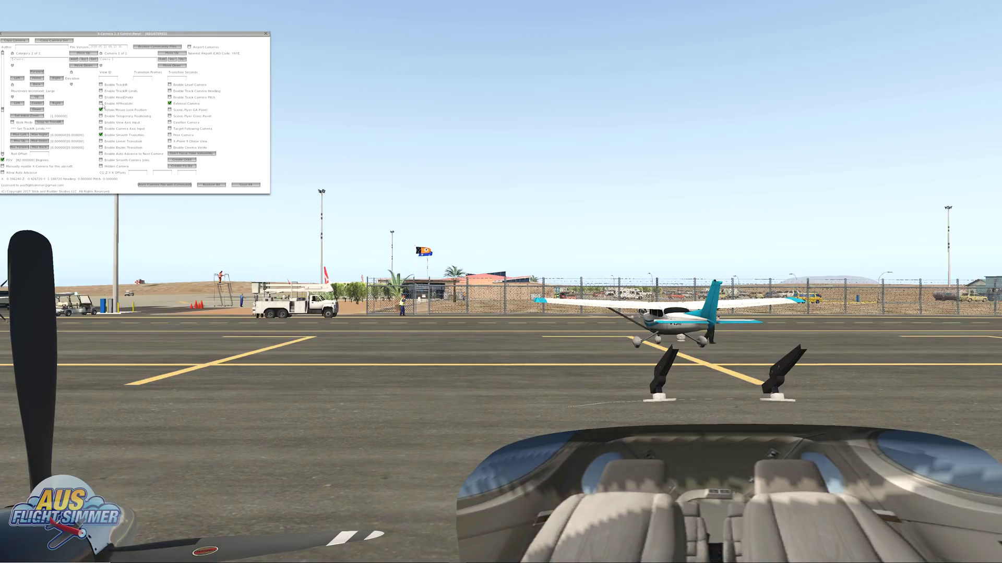